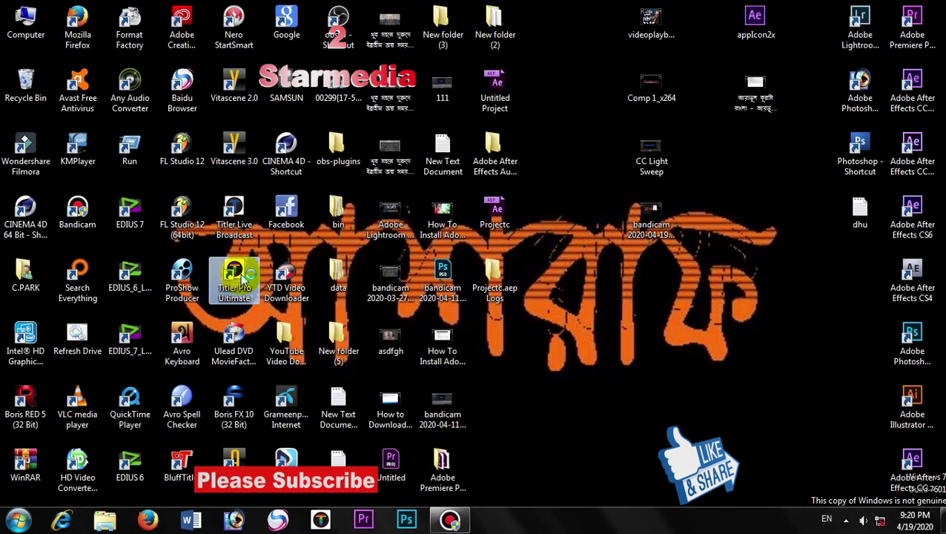
# Launch Titler Pro Ultimate and delete the Subtitle text from the default title
pyautogui.doubleClick(235, 280)
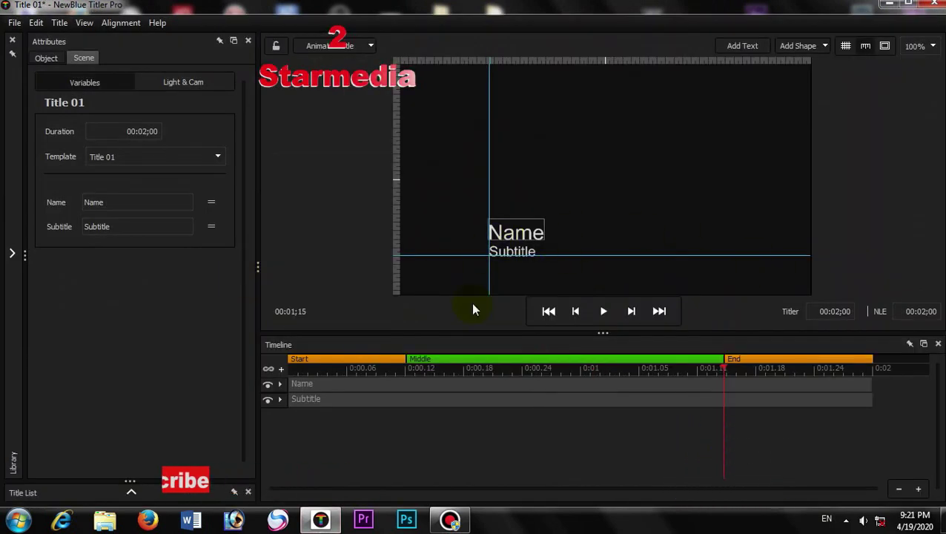
pyautogui.moveTo(726, 370); pyautogui.dragTo(426, 377)
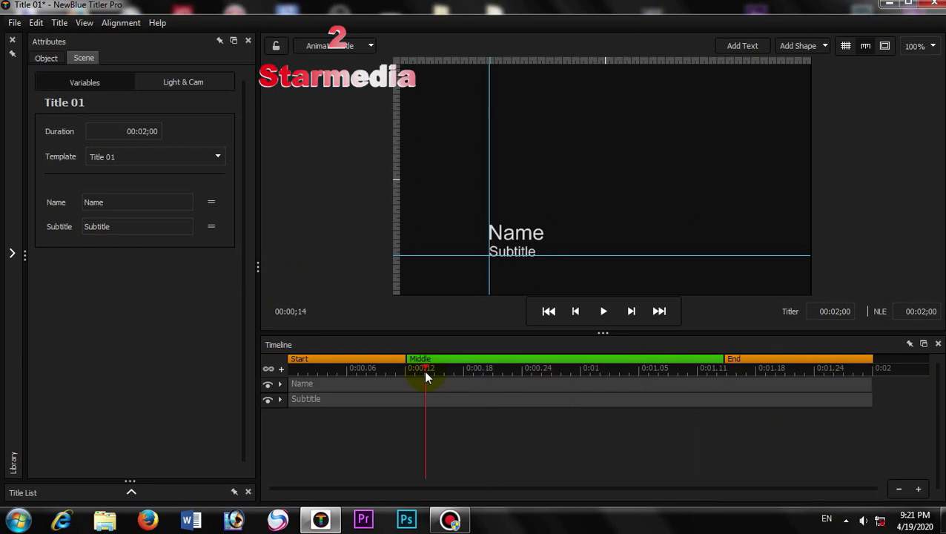
pyautogui.click(519, 251)
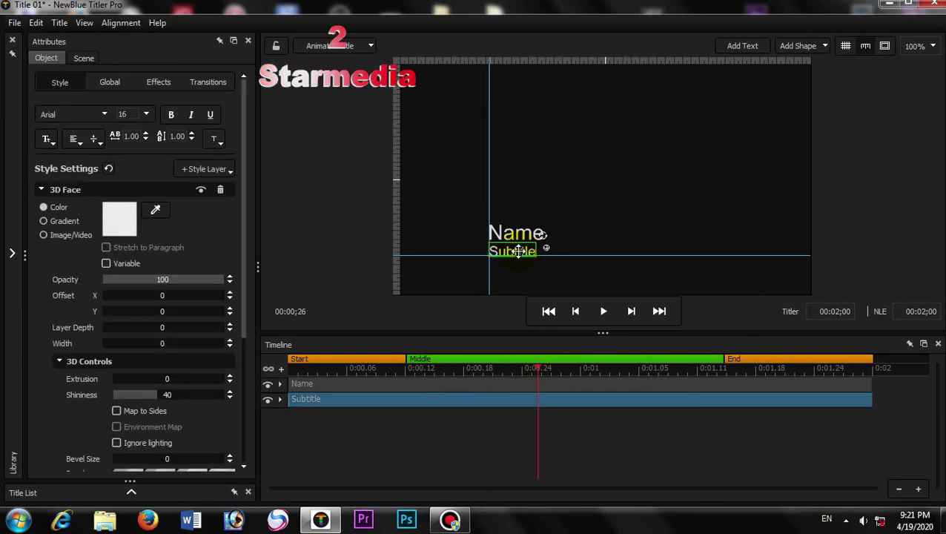
pyautogui.press('Delete')
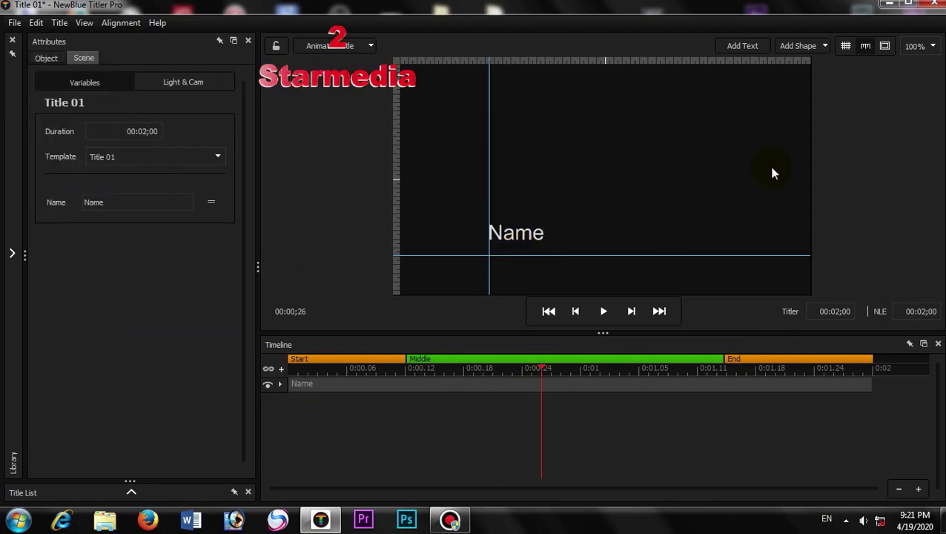
# Hide the rulers and replace the Name text with "2StarMedia"
pyautogui.click(866, 46)
pyautogui.click(541, 222)
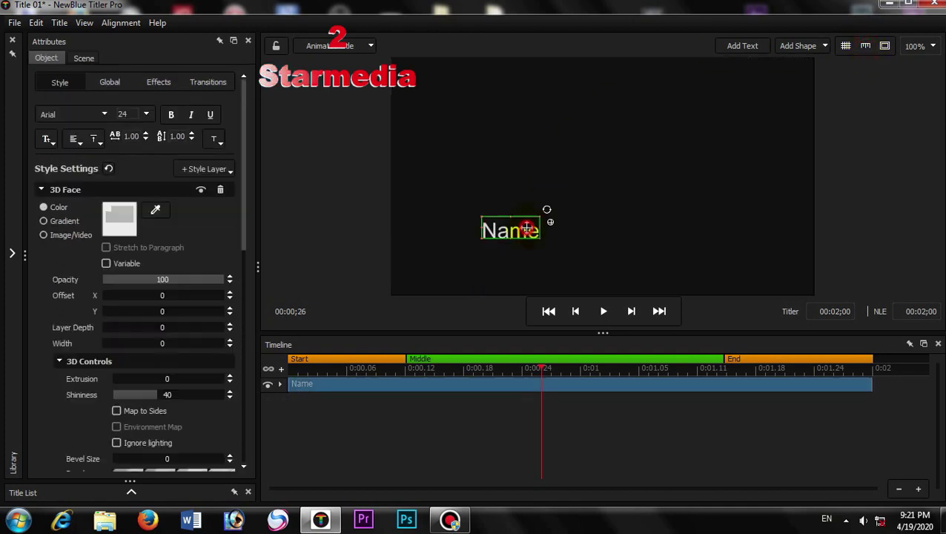
pyautogui.doubleClick(501, 227)
pyautogui.hotkey('ctrl', 'a')
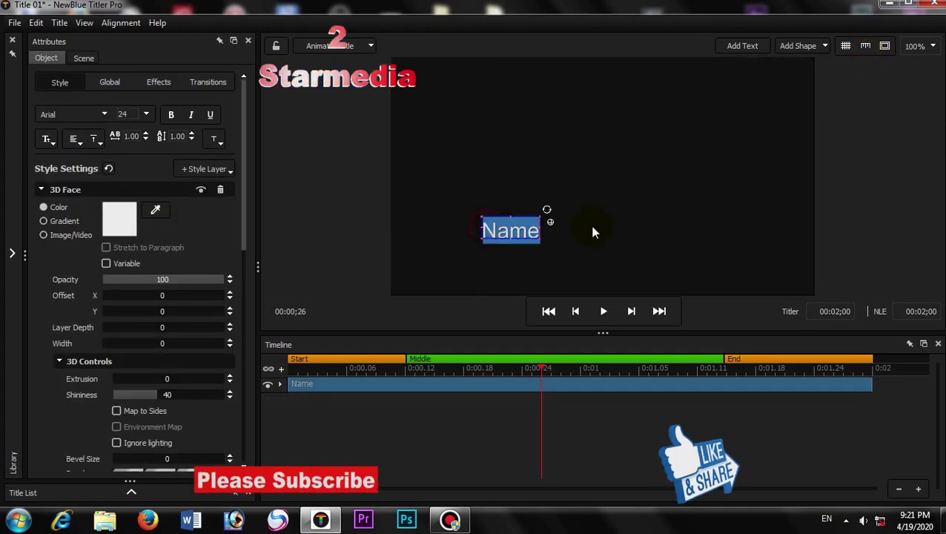
pyautogui.write('2')
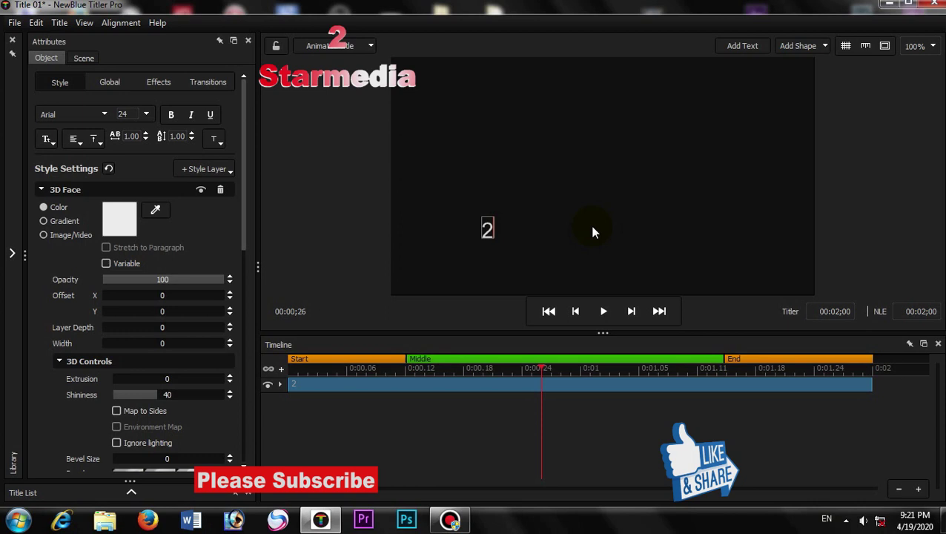
pyautogui.write('StarMedia')
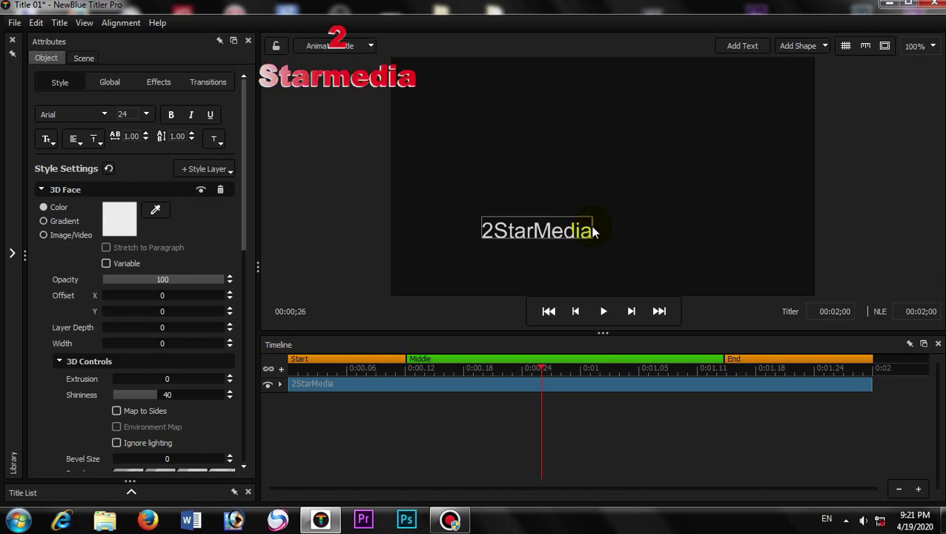
pyautogui.click(584, 155)
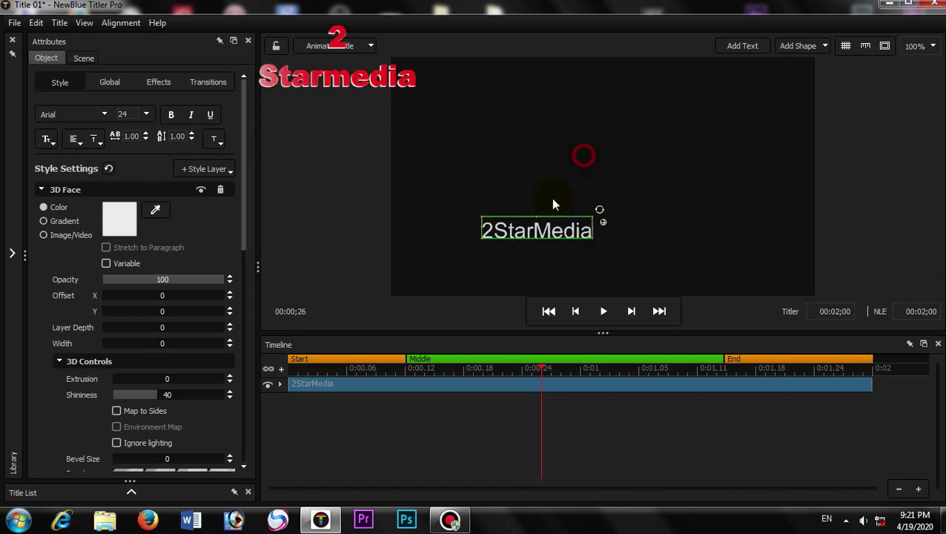
# Move the 2StarMedia text near the middle of the frame and set its font to Arial Black
pyautogui.moveTo(544, 220); pyautogui.dragTo(617, 158)
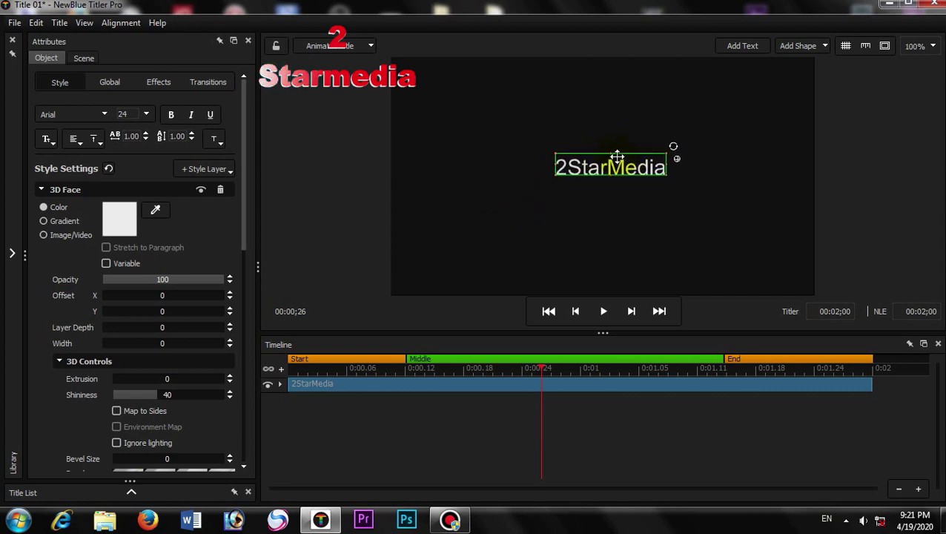
pyautogui.click(104, 115)
pyautogui.click(104, 115)
pyautogui.click(104, 115)
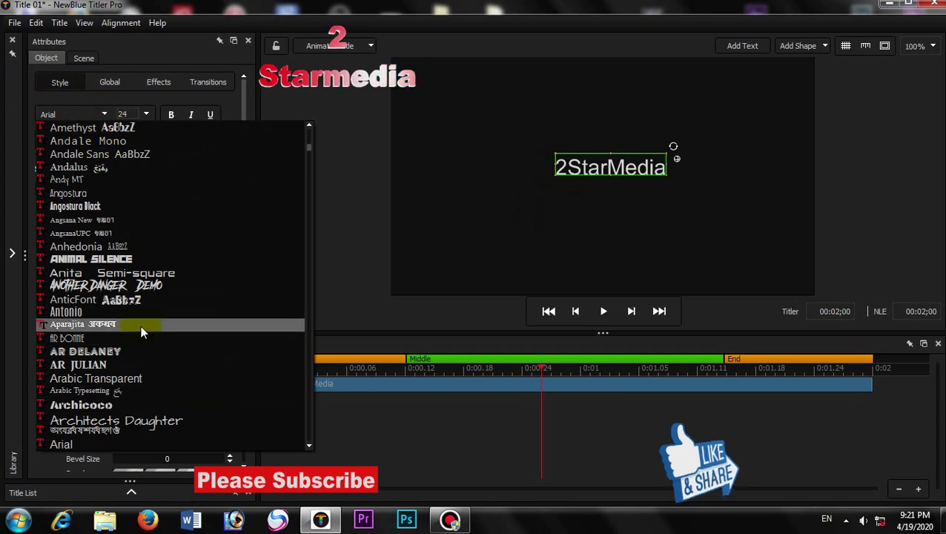
pyautogui.scroll(-2, 179, 346)
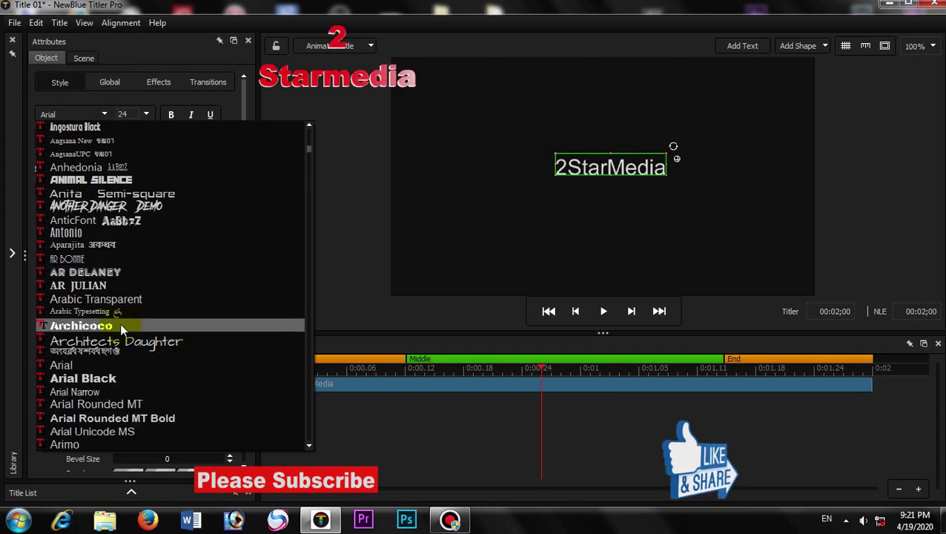
pyautogui.click(83, 379)
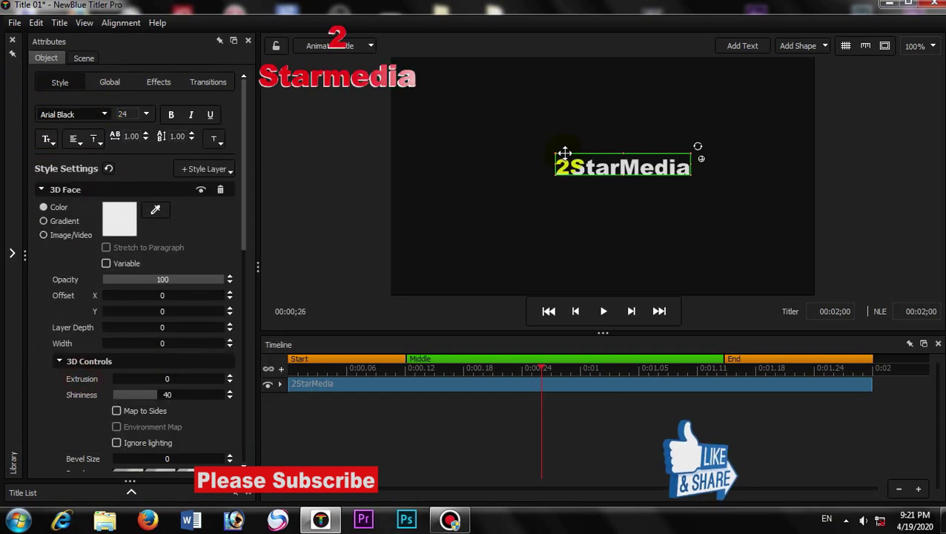
# Place the 2StarMedia text in the upper-right corner of the frame and narrow it slightly
pyautogui.moveTo(629, 162); pyautogui.dragTo(742, 81)
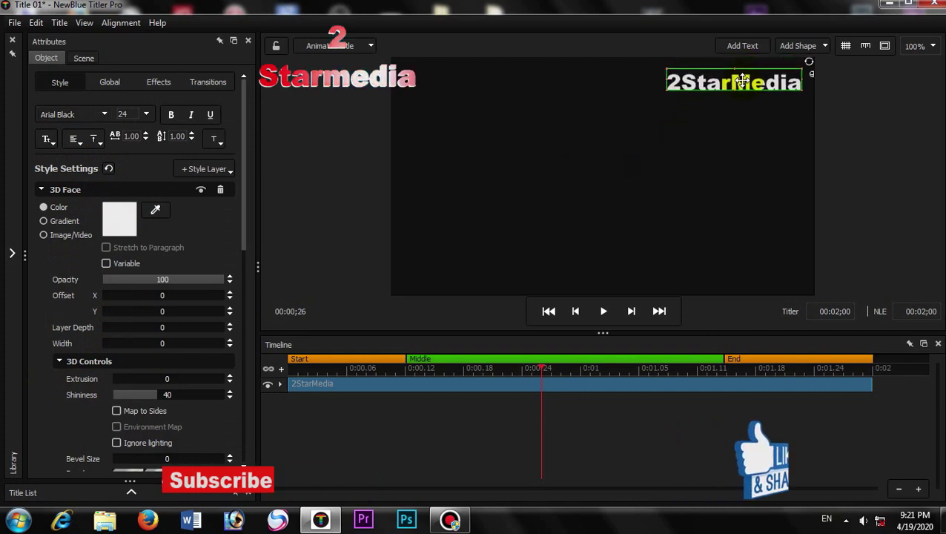
pyautogui.moveTo(665, 80); pyautogui.dragTo(690, 81)
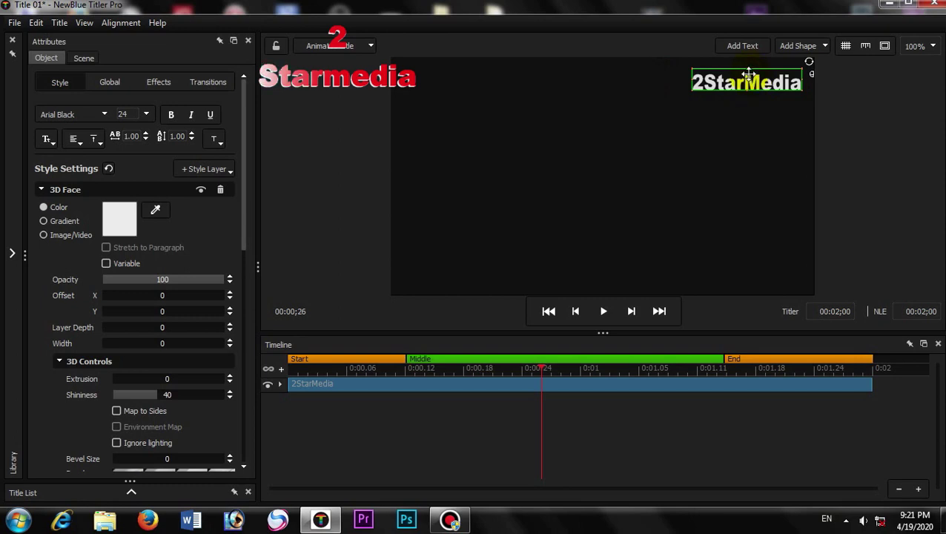
pyautogui.moveTo(692, 78); pyautogui.dragTo(679, 79)
pyautogui.click(683, 129)
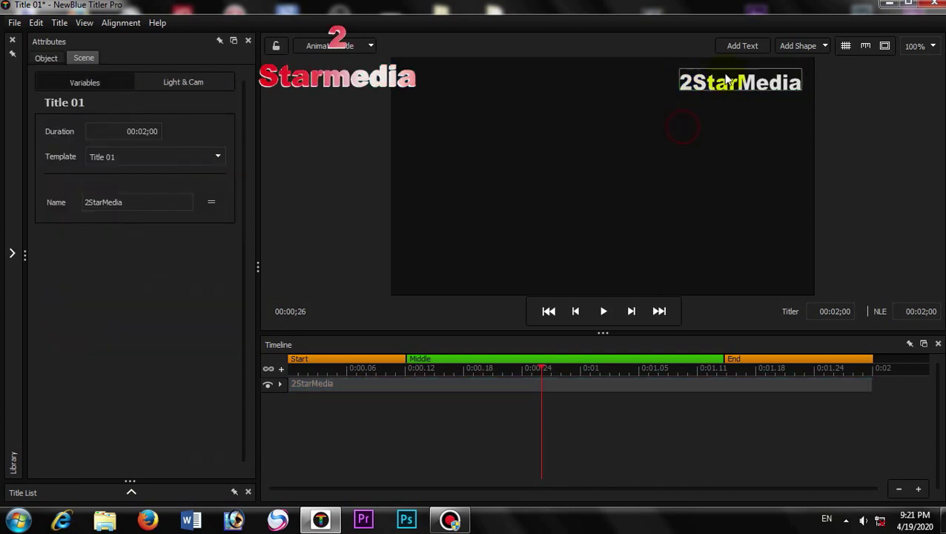
pyautogui.click(732, 80)
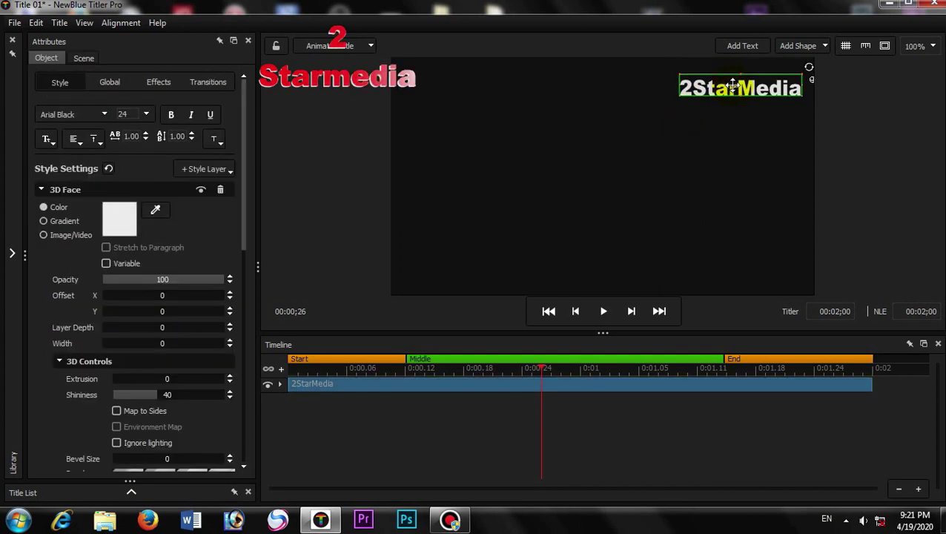
pyautogui.moveTo(733, 79); pyautogui.dragTo(732, 83)
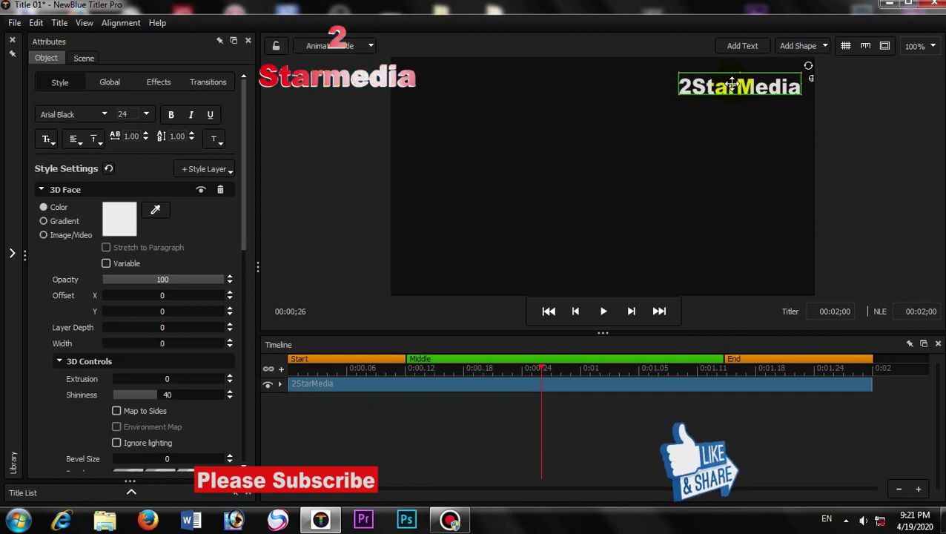
pyautogui.click(691, 148)
pyautogui.moveTo(747, 87); pyautogui.dragTo(742, 84)
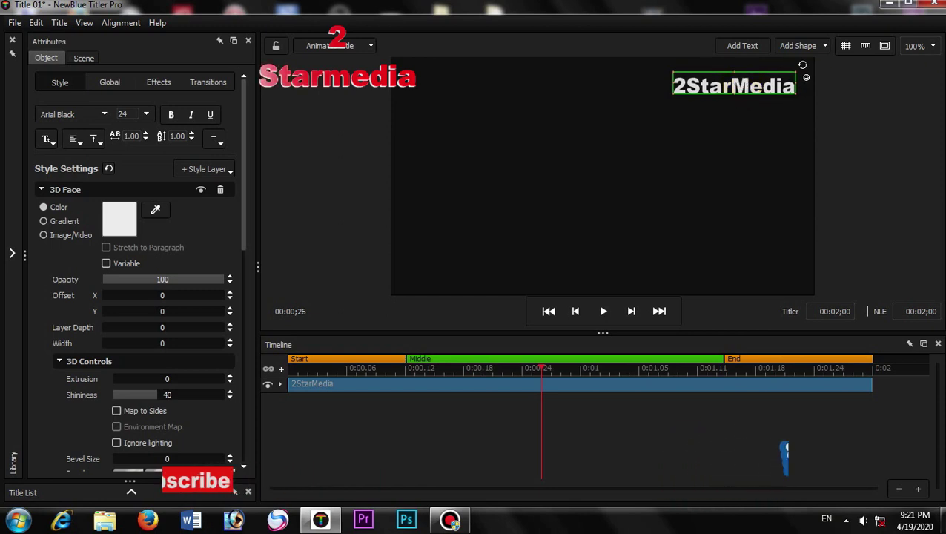
# Set the 3D Face colour of the 2StarMedia text to orange with RGB 235, 74, 0
pyautogui.click(917, 46)
pyautogui.click(917, 96)
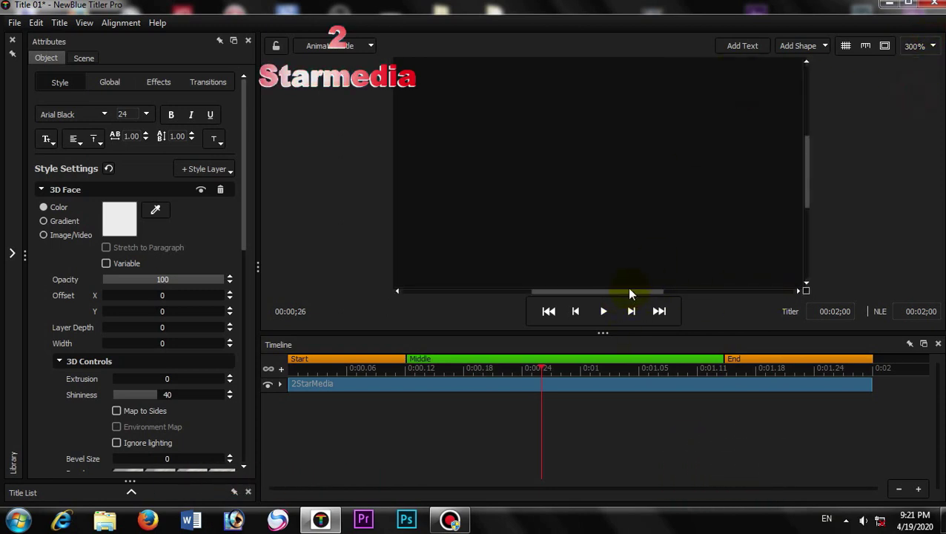
pyautogui.moveTo(630, 292); pyautogui.dragTo(819, 304)
pyautogui.moveTo(806, 168); pyautogui.dragTo(755, 63)
pyautogui.moveTo(765, 295); pyautogui.dragTo(754, 295)
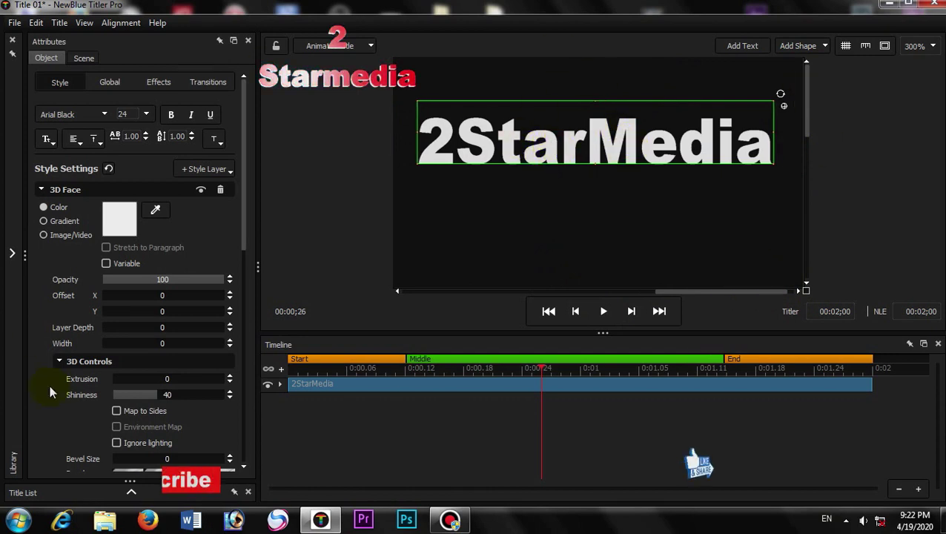
pyautogui.click(119, 219)
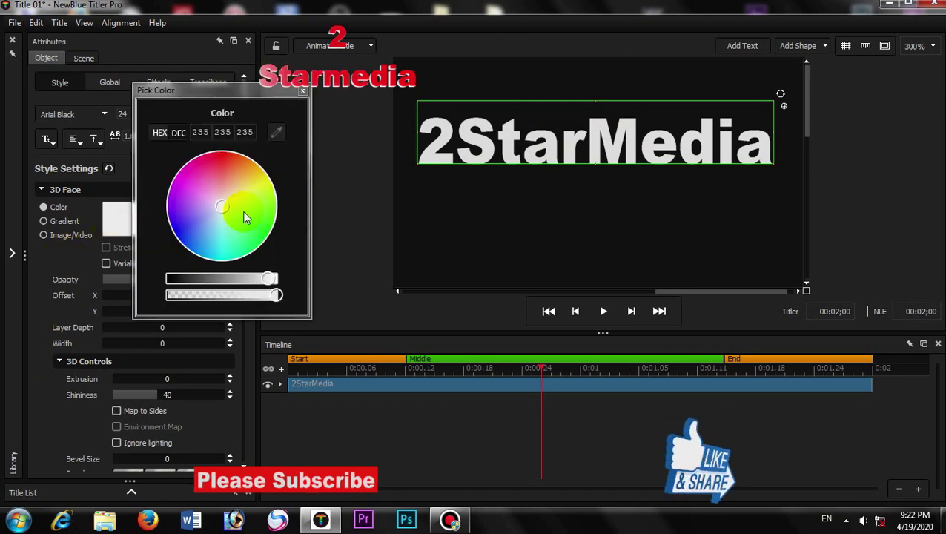
pyautogui.moveTo(220, 215); pyautogui.dragTo(243, 158)
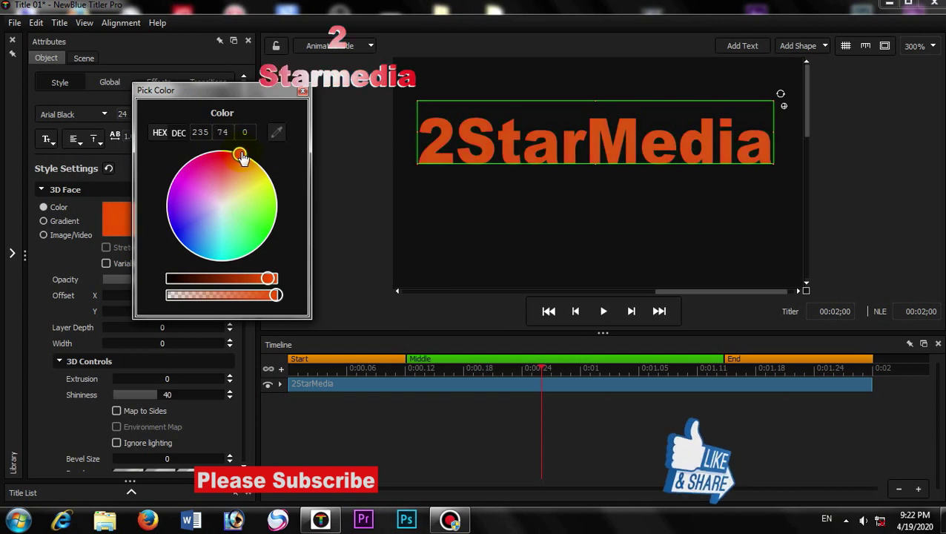
pyautogui.click(306, 90)
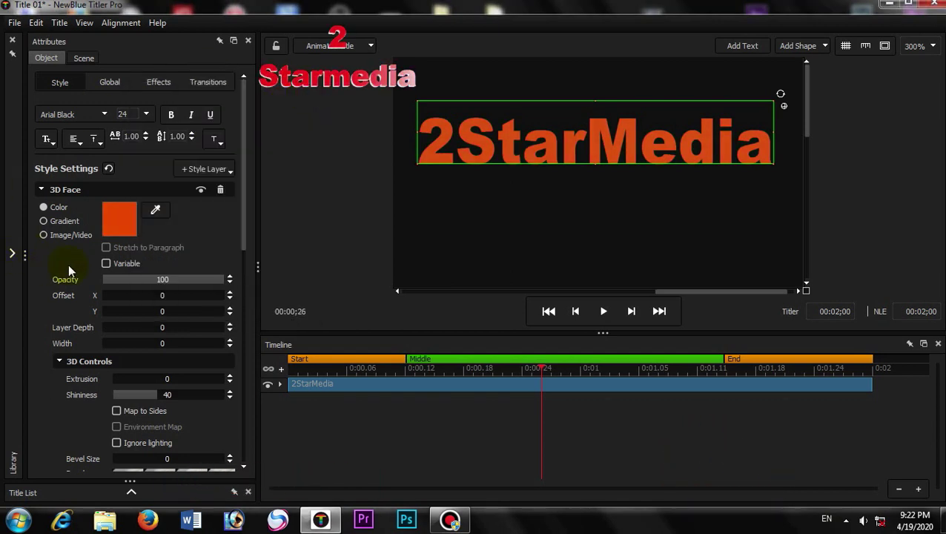
# Add a second 3D Face style layer to the text with layer depth -14.4 and width -53.9
pyautogui.click(60, 361)
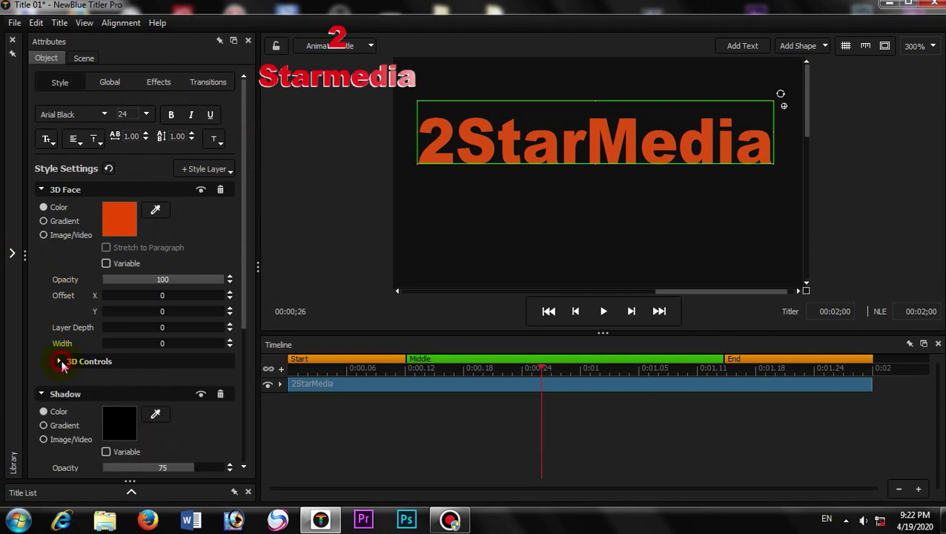
pyautogui.click(41, 394)
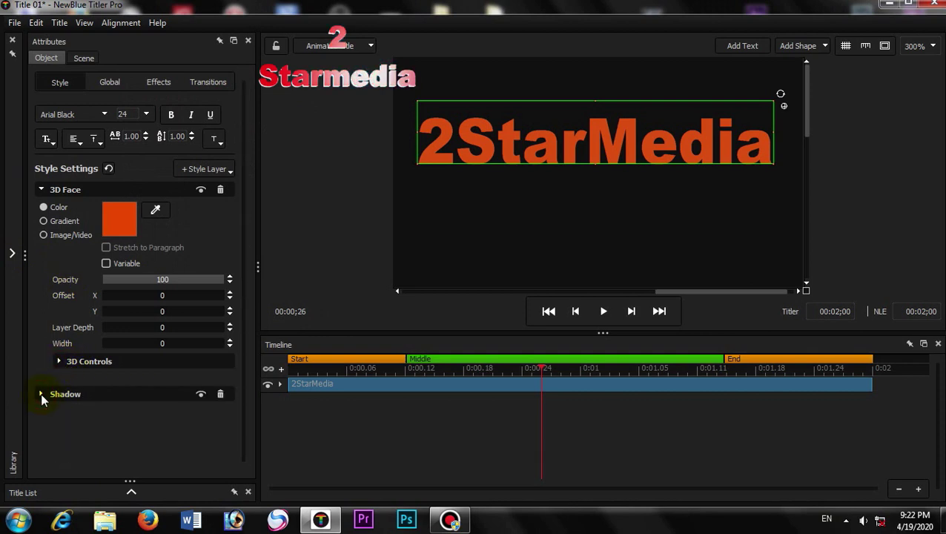
pyautogui.click(42, 189)
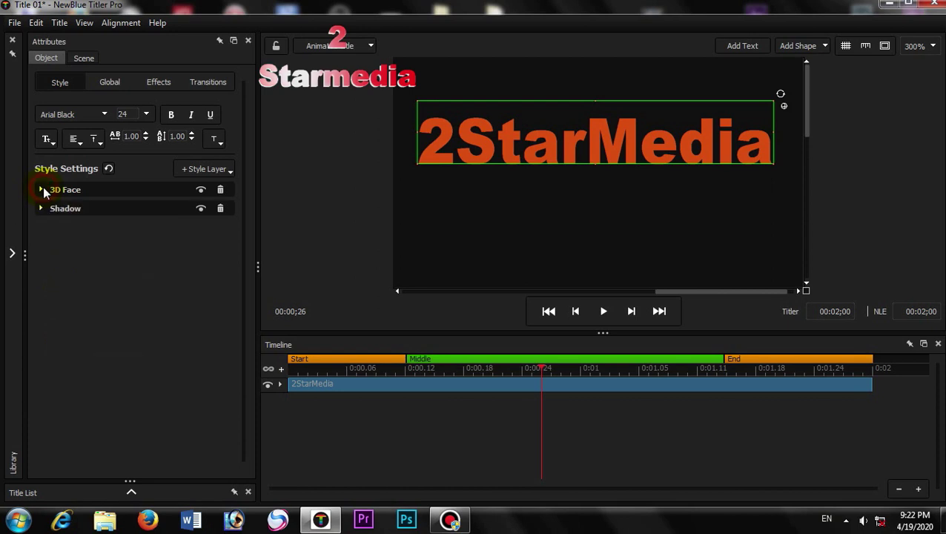
pyautogui.click(208, 169)
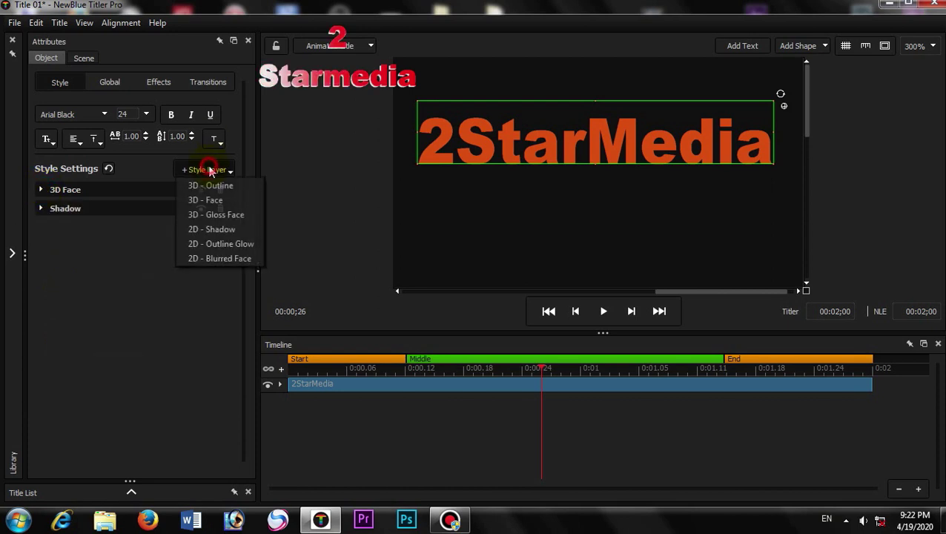
pyautogui.click(215, 201)
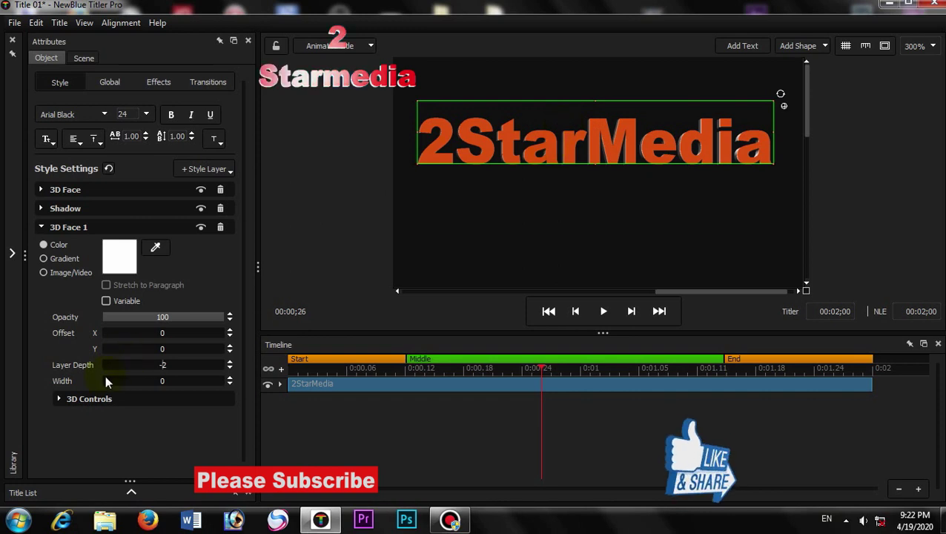
pyautogui.moveTo(101, 381); pyautogui.dragTo(87, 363)
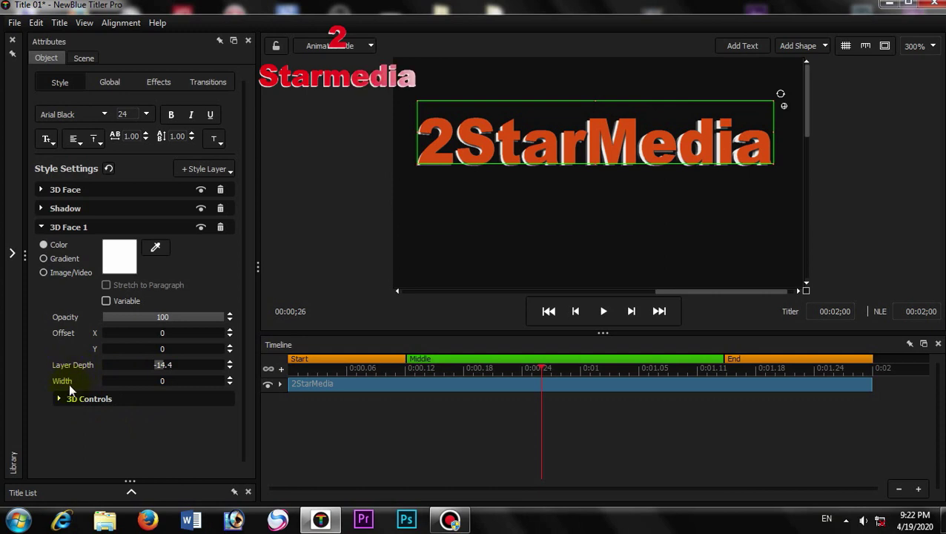
pyautogui.moveTo(108, 383); pyautogui.dragTo(333, 383)
pyautogui.moveTo(138, 389); pyautogui.dragTo(43, 386)
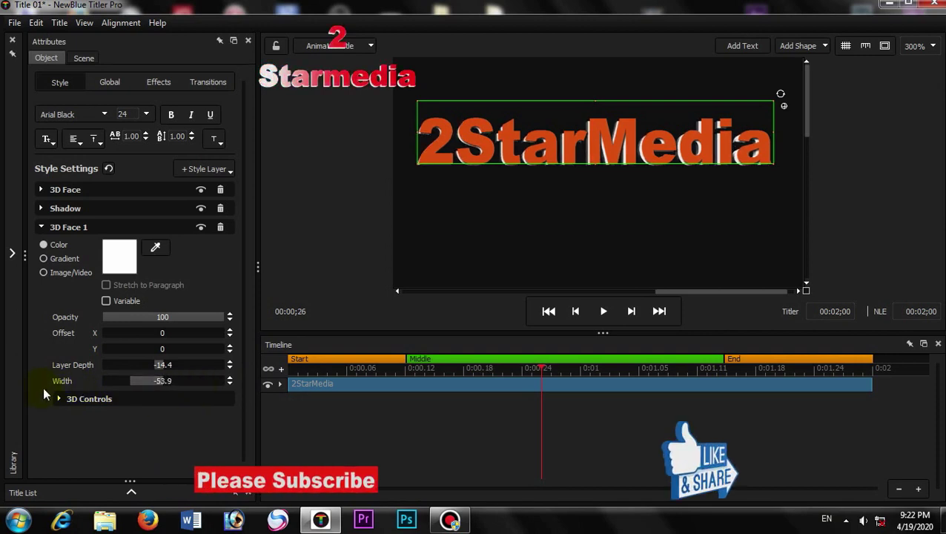
pyautogui.click(42, 227)
# Show the scene's light and camera settings and collapse the Light 1, Light 2 and Light 3 sections
pyautogui.click(86, 58)
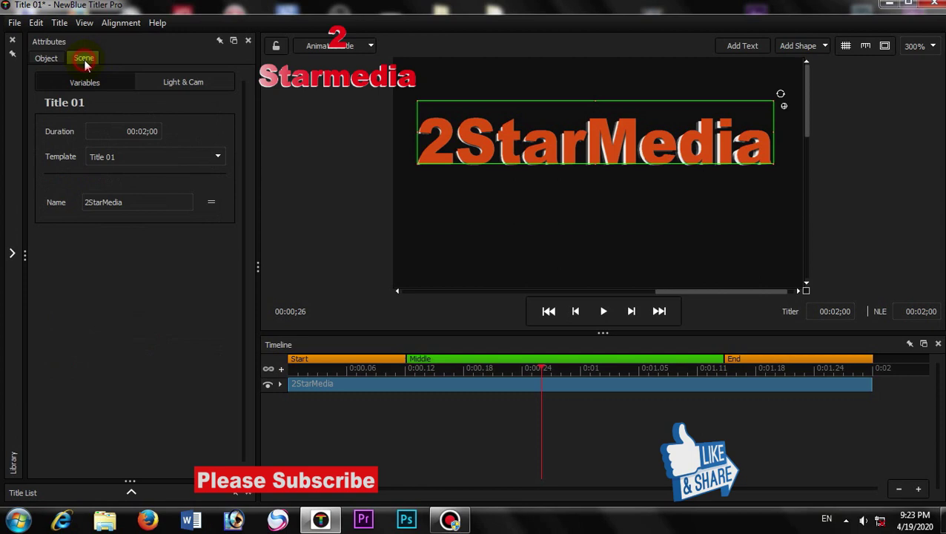
pyautogui.click(183, 83)
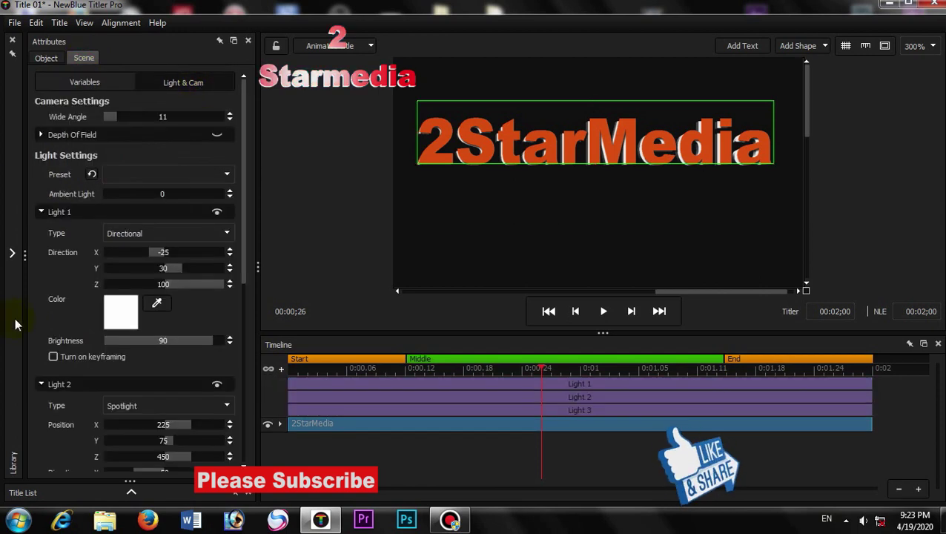
pyautogui.click(41, 212)
pyautogui.click(41, 230)
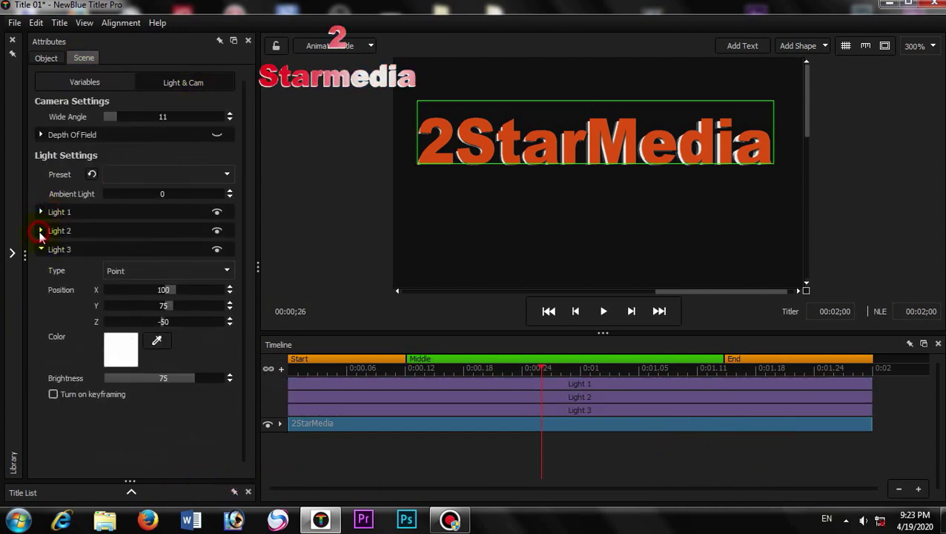
pyautogui.click(42, 250)
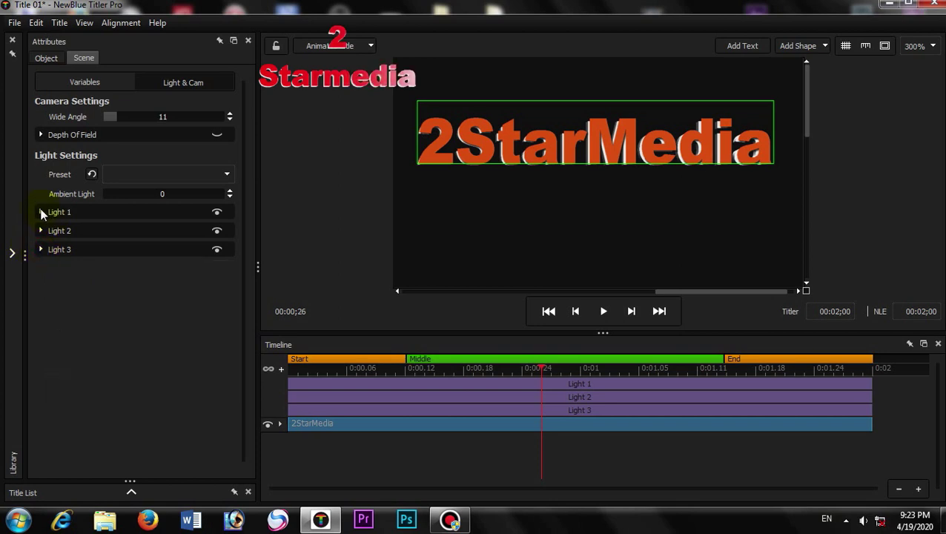
# Expand the Light 1 settings and play the title through to preview its lighting
pyautogui.click(41, 212)
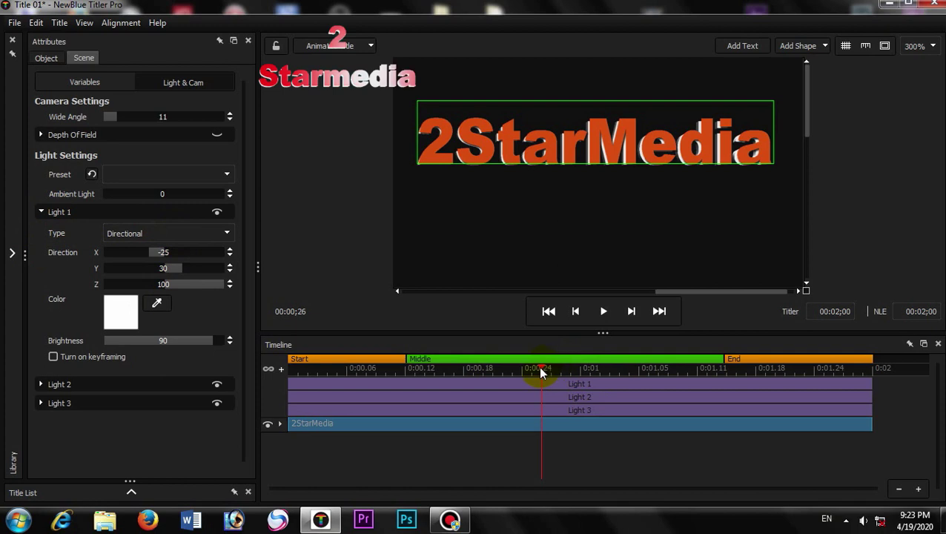
pyautogui.click(603, 311)
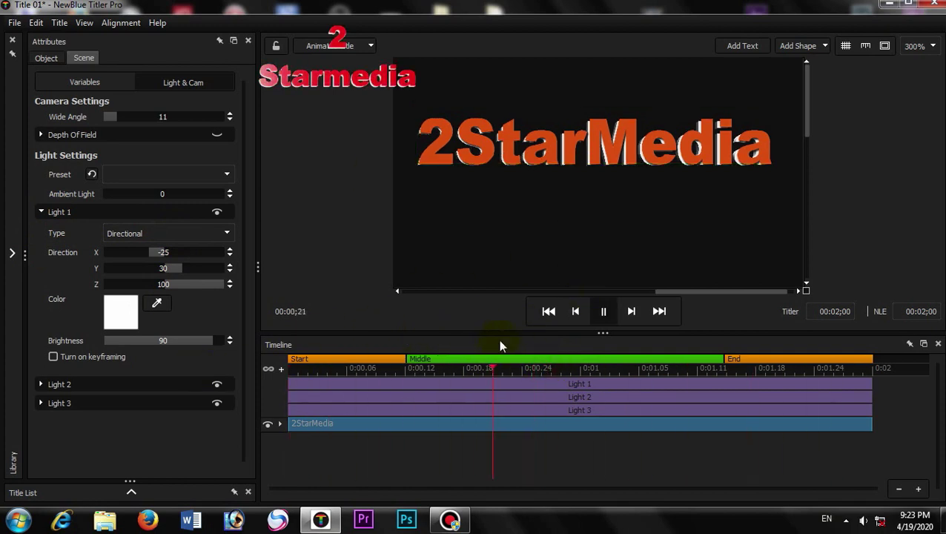
pyautogui.press('space')
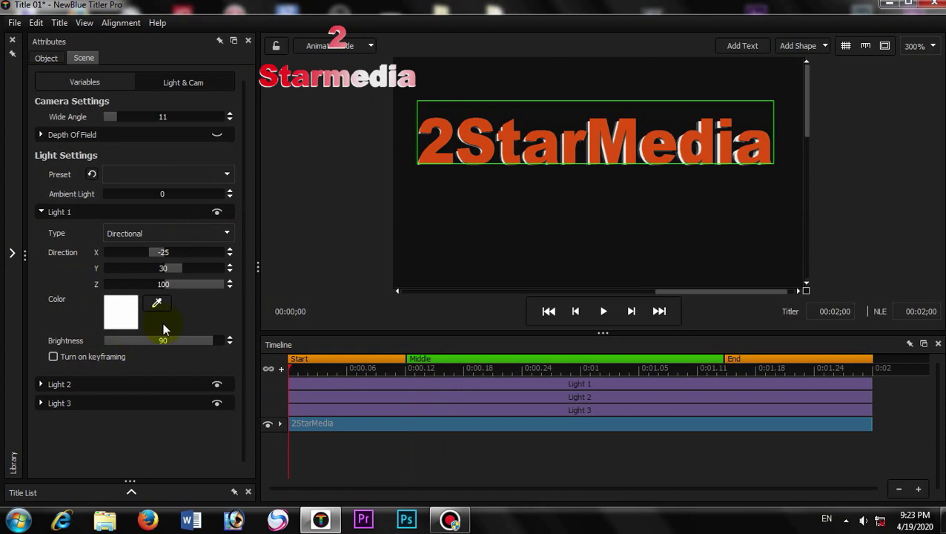
# Change Light 1 to a Point light and position it over the first letters, at about Y 57.7 and Z 89.1
pyautogui.click(223, 225)
pyautogui.click(113, 247)
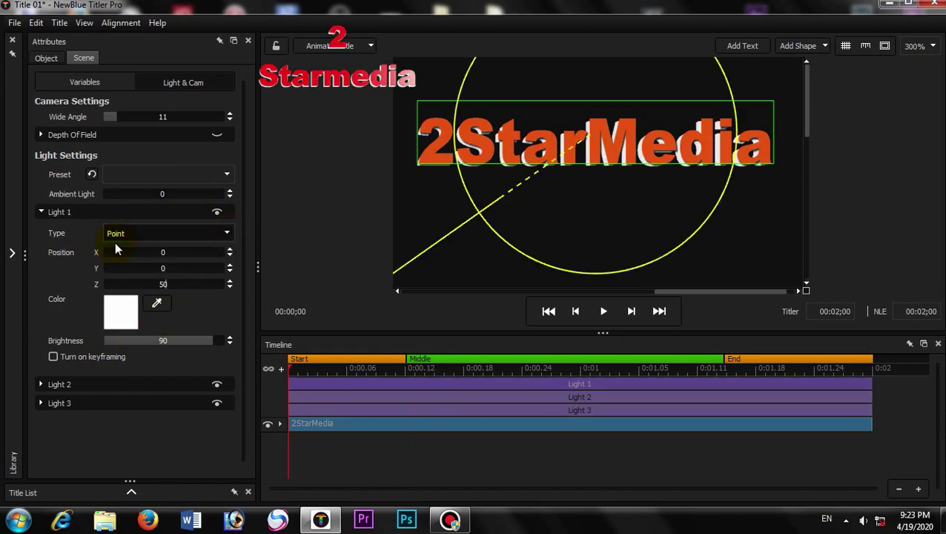
pyautogui.moveTo(511, 197); pyautogui.dragTo(578, 135)
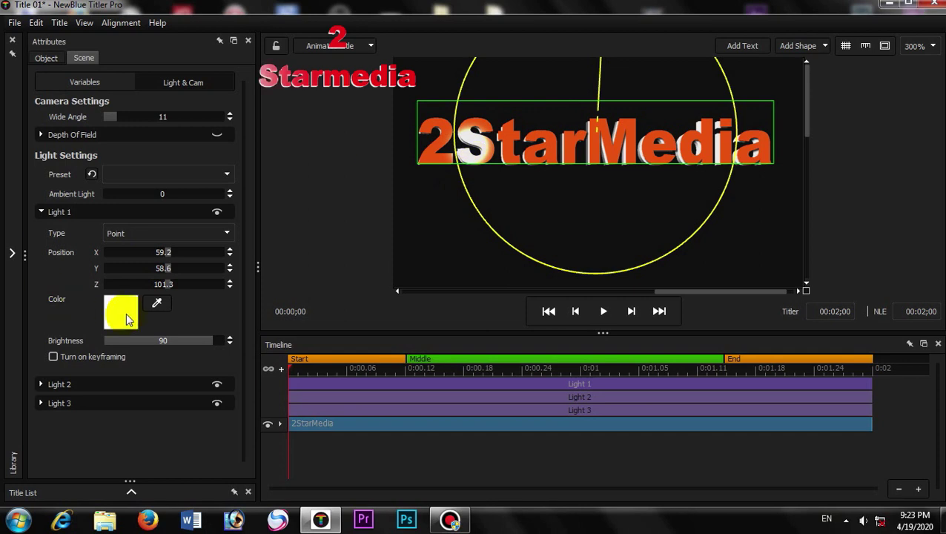
pyautogui.moveTo(162, 285)
pyautogui.mouseDown()
pyautogui.moveTo(171, 287)
pyautogui.moveTo(164, 273)
pyautogui.mouseUp()
pyautogui.moveTo(593, 126); pyautogui.dragTo(593, 125)
pyautogui.moveTo(592, 121)
pyautogui.mouseDown()
pyautogui.moveTo(580, 112)
pyautogui.moveTo(594, 121)
pyautogui.mouseUp()
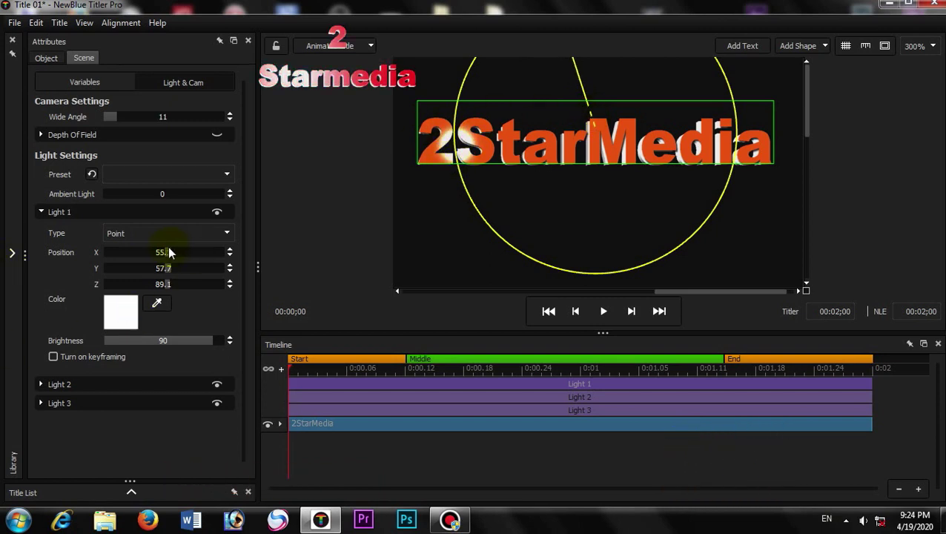
# Try shifting Light 1 along X and Y to test how its highlight moves across the letters
pyautogui.moveTo(171, 252)
pyautogui.mouseDown()
pyautogui.moveTo(179, 250)
pyautogui.moveTo(164, 239)
pyautogui.mouseUp()
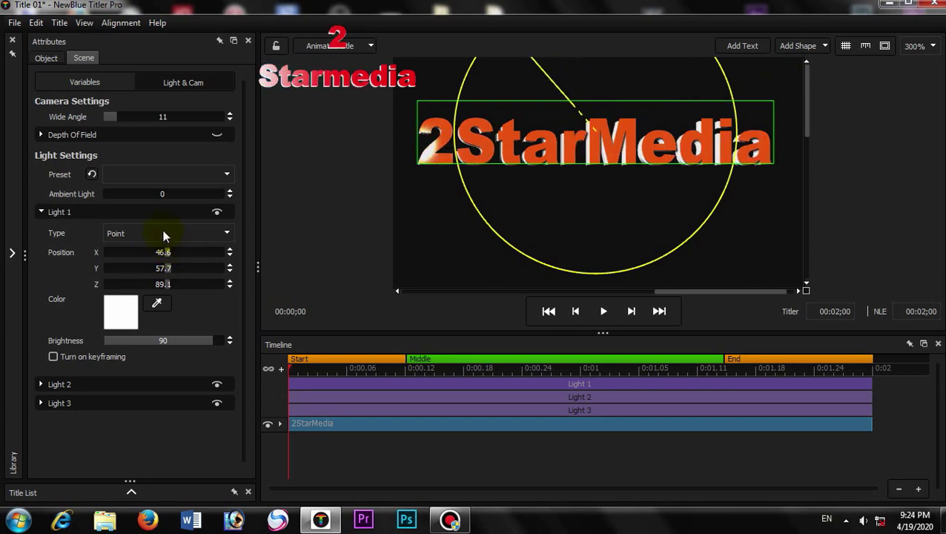
pyautogui.moveTo(166, 267); pyautogui.dragTo(168, 268)
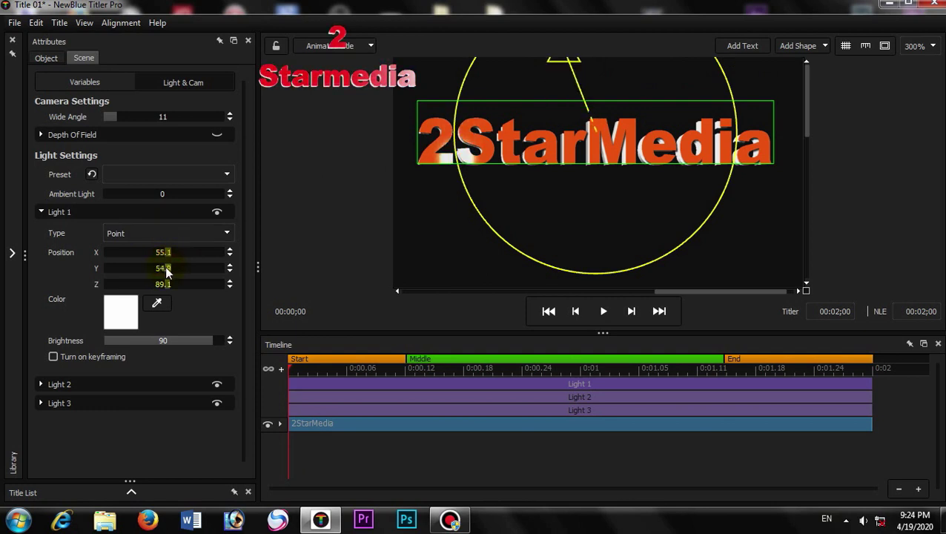
pyautogui.moveTo(167, 268); pyautogui.dragTo(167, 272)
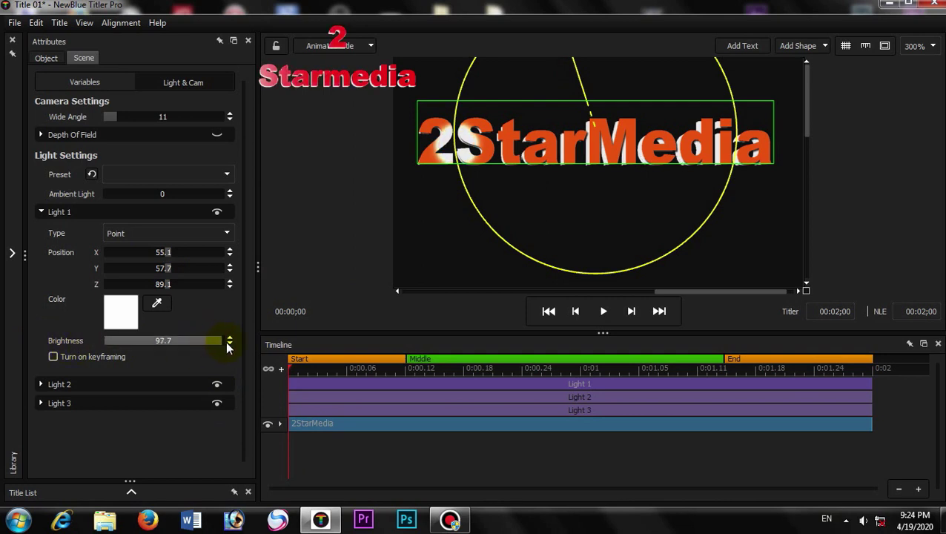
# Set Light 1's brightness to 100 and its X position to 40.9
pyautogui.moveTo(231, 344)
pyautogui.mouseDown()
pyautogui.moveTo(200, 348)
pyautogui.moveTo(232, 352)
pyautogui.mouseUp()
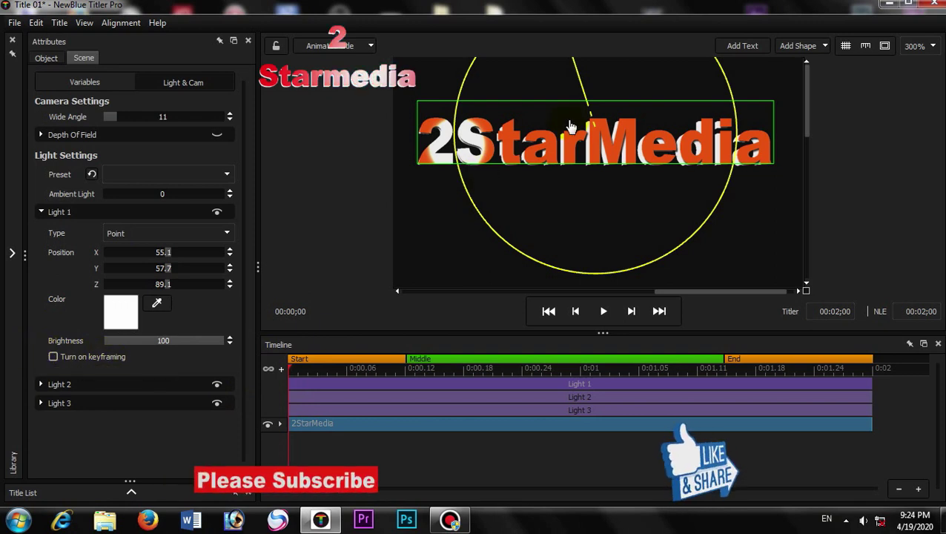
pyautogui.click(170, 253)
pyautogui.moveTo(169, 253); pyautogui.dragTo(162, 249)
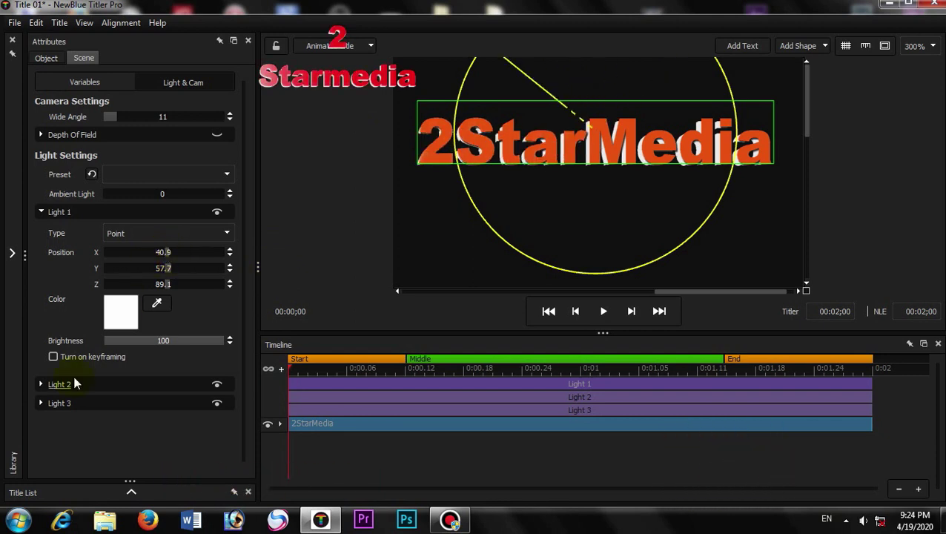
# Turn on keyframing for Light 1 at the start, and add a keyframe at 00:01;29 with X position 131.8
pyautogui.click(54, 356)
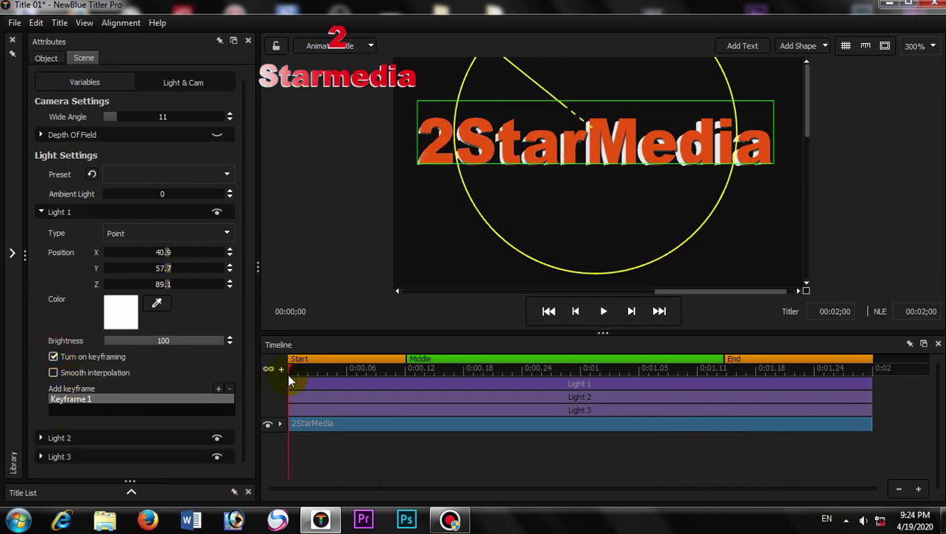
pyautogui.moveTo(292, 376); pyautogui.dragTo(443, 381)
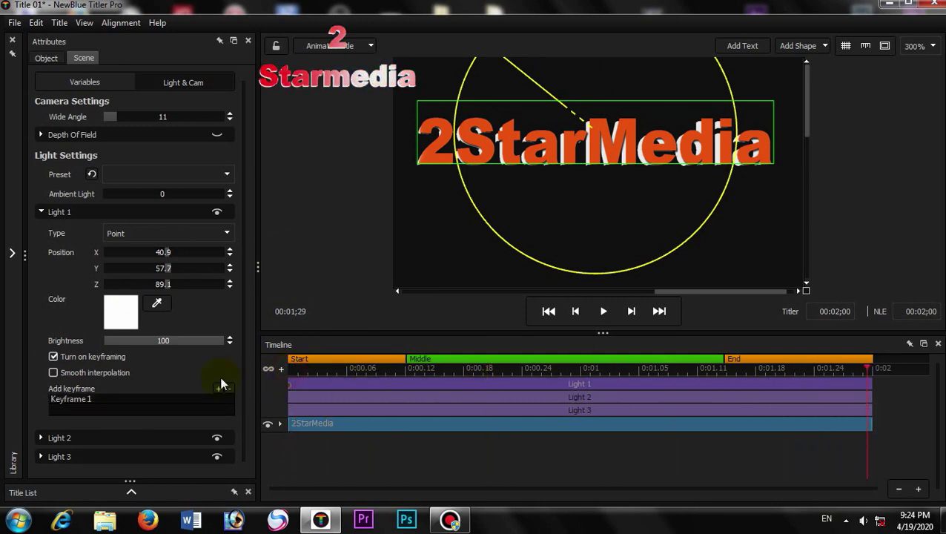
pyautogui.moveTo(167, 255); pyautogui.dragTo(190, 254)
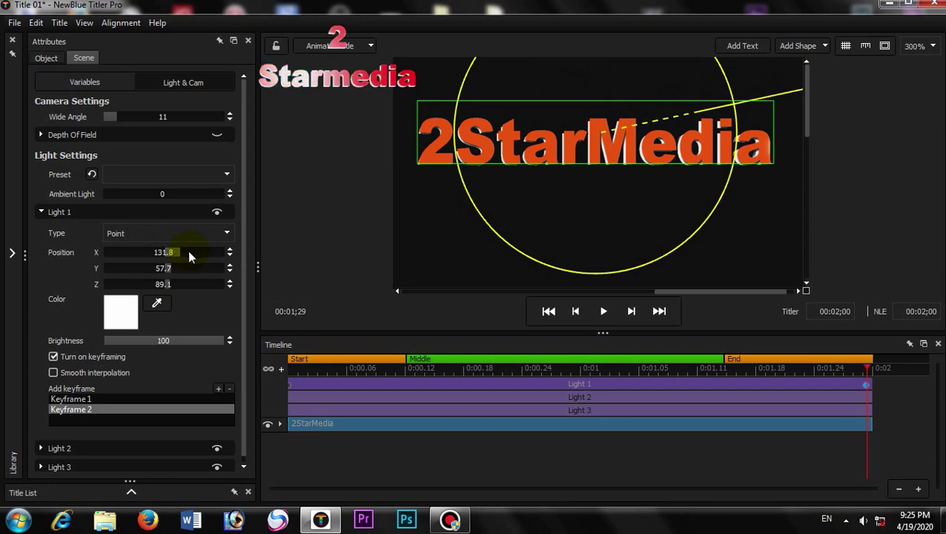
# Play the title from the beginning and scrub through it to preview the light sweep across the text
pyautogui.moveTo(872, 371); pyautogui.dragTo(323, 368)
pyautogui.moveTo(252, 366); pyautogui.dragTo(261, 369)
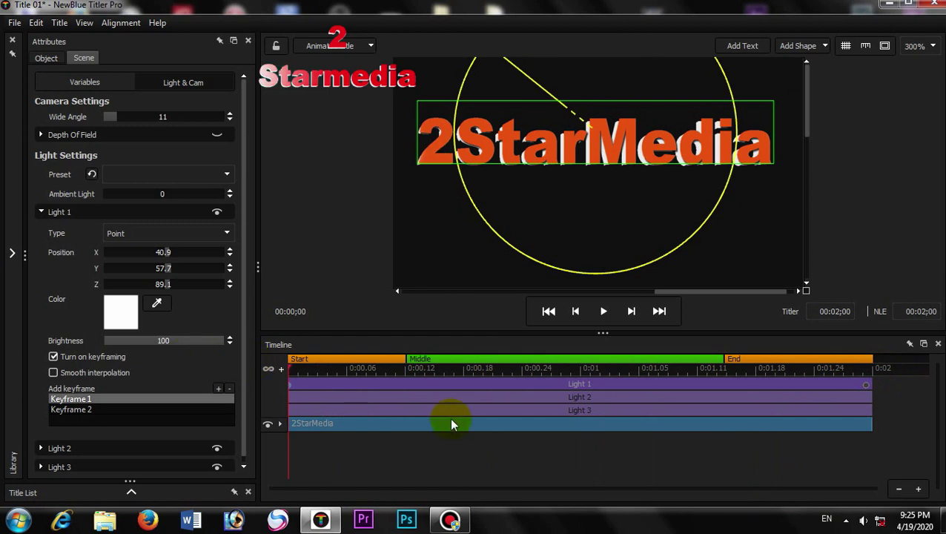
pyautogui.press('space')
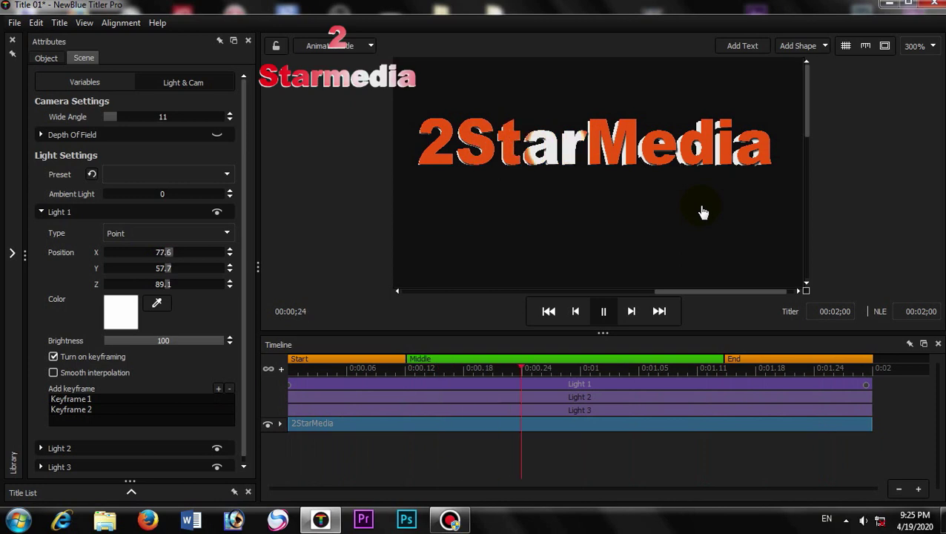
pyautogui.click(342, 424)
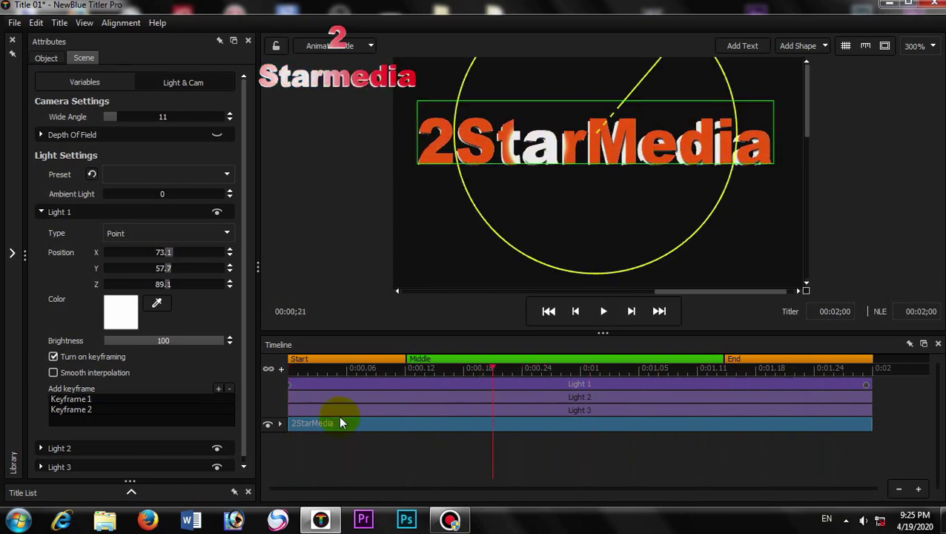
pyautogui.moveTo(493, 372); pyautogui.dragTo(409, 377)
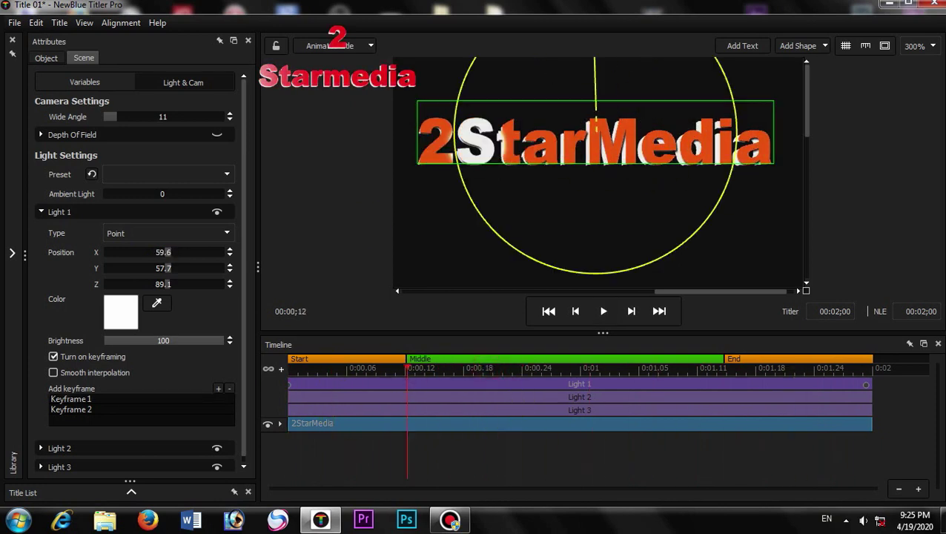
# Set the preview zoom to 100% and play the light sweep over the whole frame
pyautogui.click(932, 48)
pyautogui.click(913, 59)
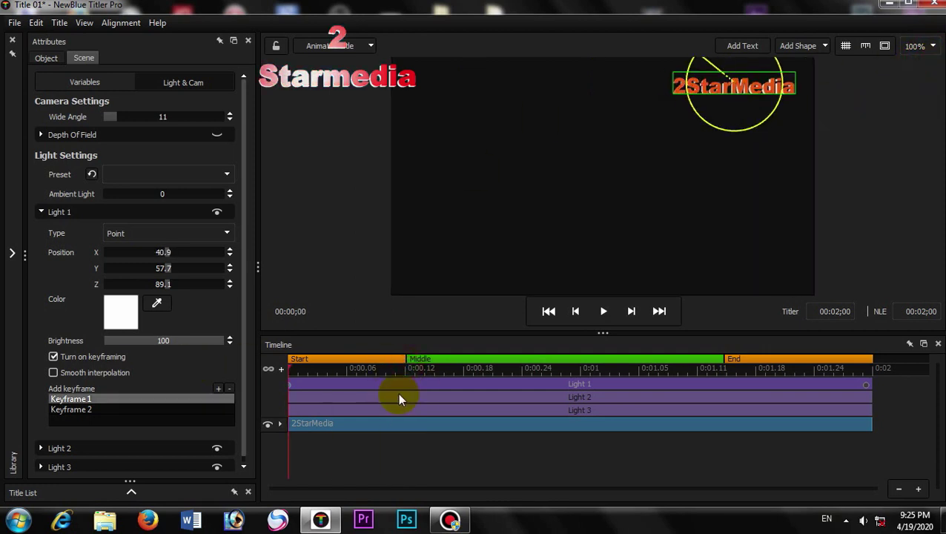
pyautogui.press('space')
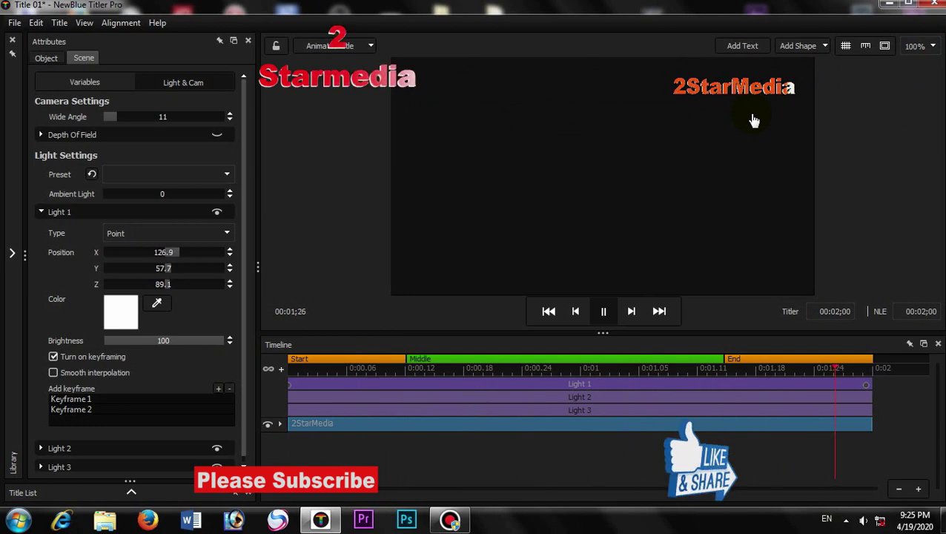
pyautogui.press('space')
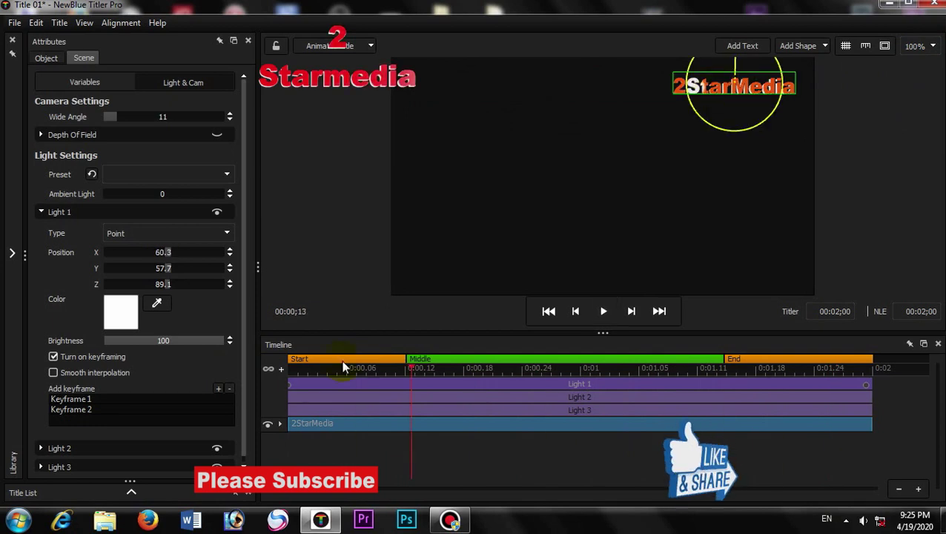
# Export the title as a movie file named logo in .mov format to the Desktop
pyautogui.click(15, 22)
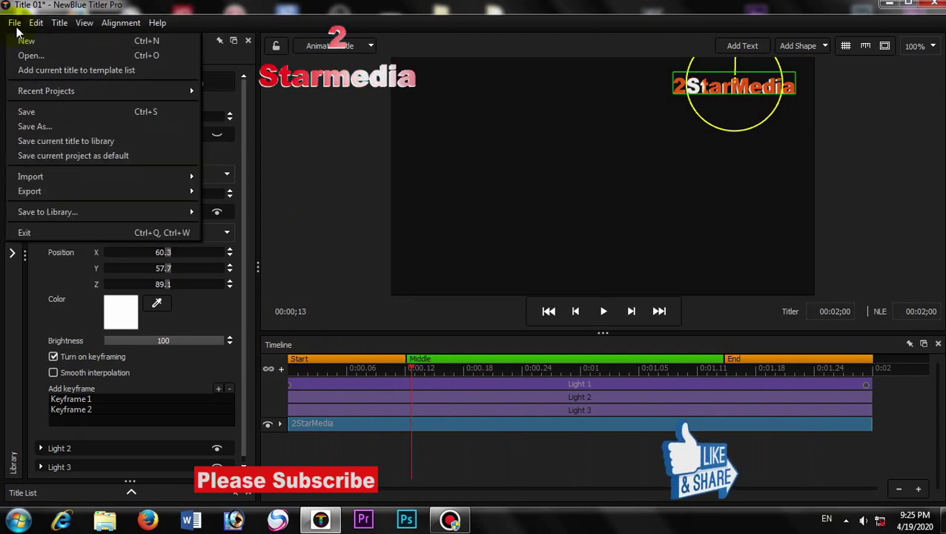
pyautogui.moveTo(38, 190)
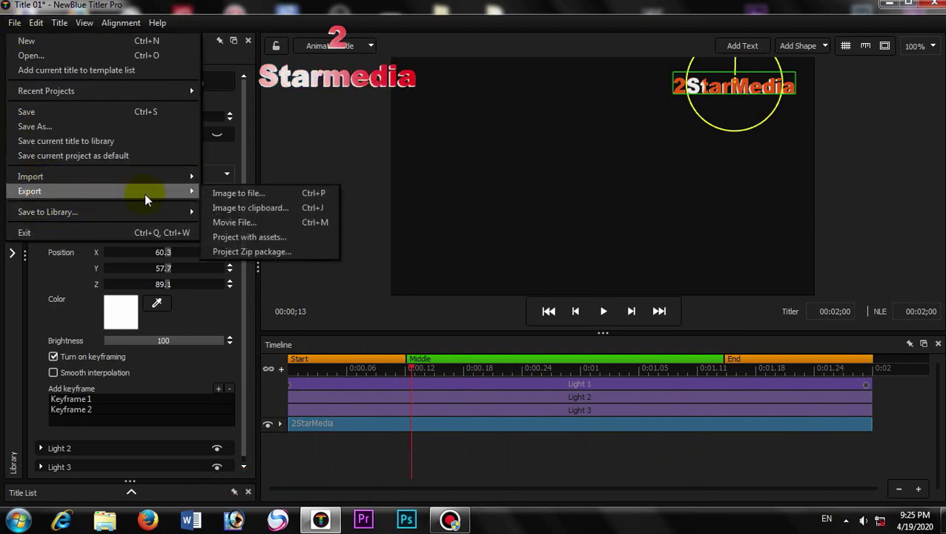
pyautogui.click(221, 224)
pyautogui.click(58, 115)
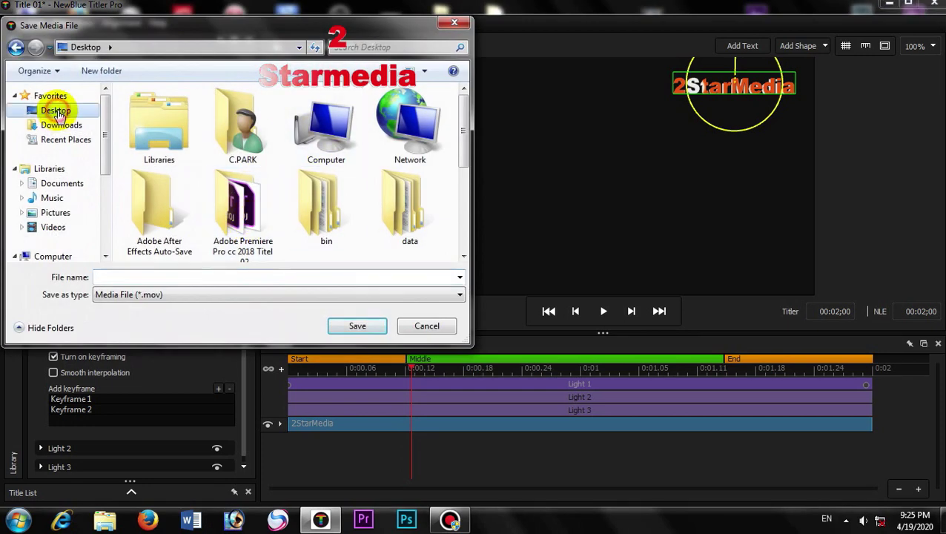
pyautogui.click(152, 276)
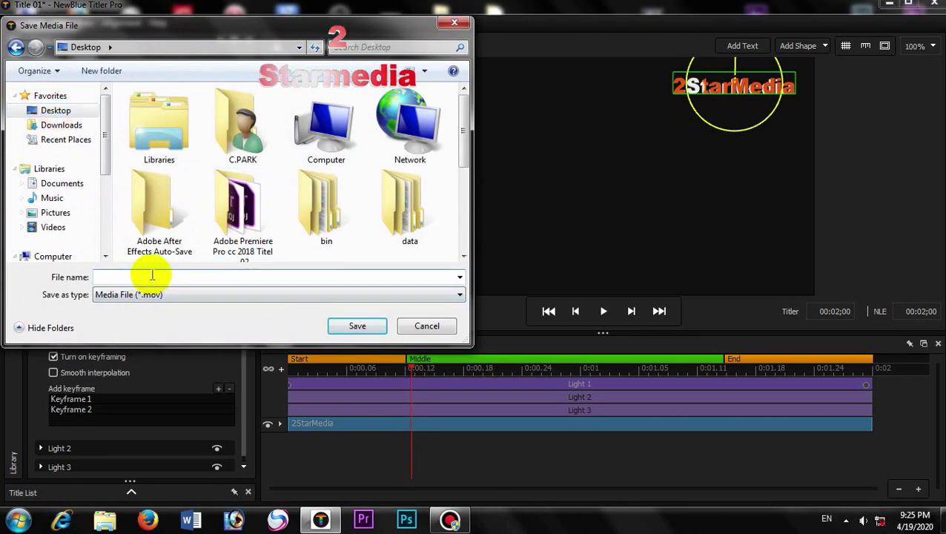
pyautogui.write('lo')
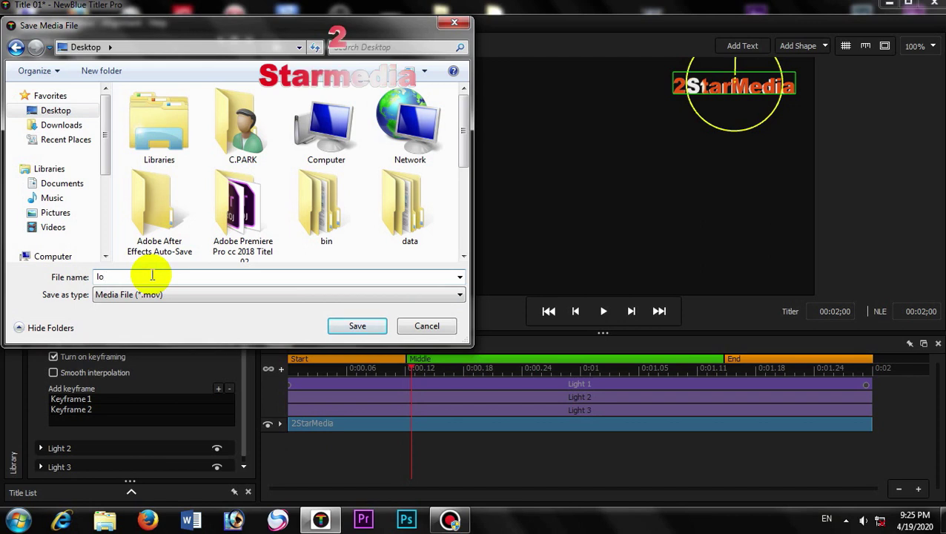
pyautogui.write('g')
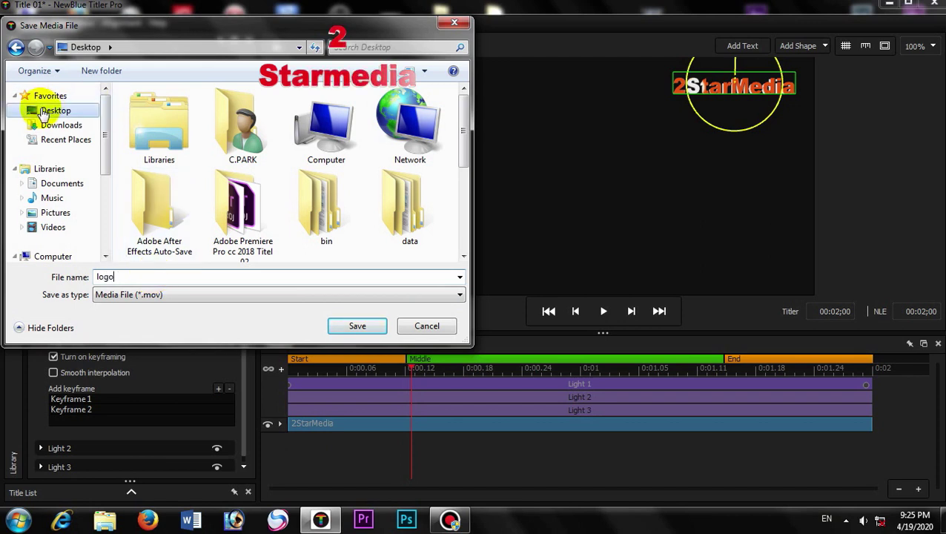
pyautogui.write('o')
pyautogui.click(342, 326)
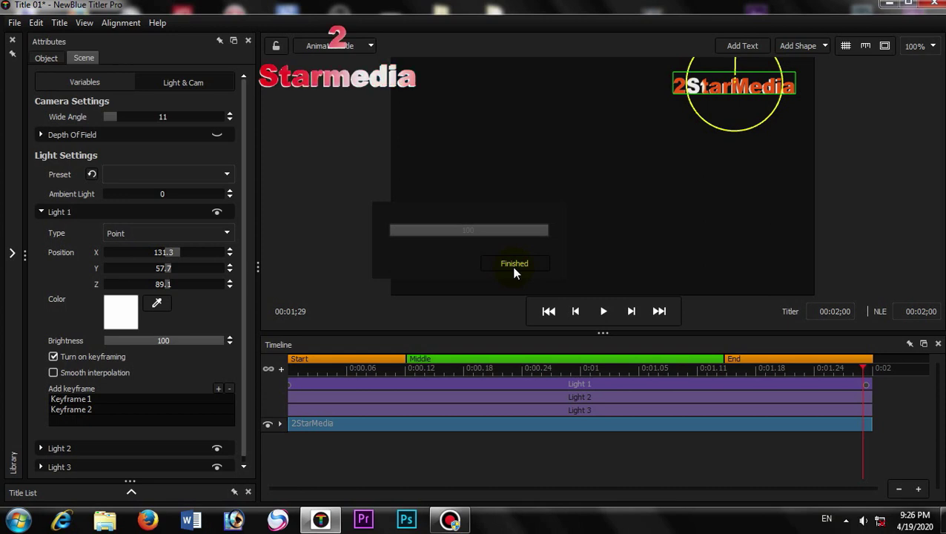
pyautogui.click(515, 264)
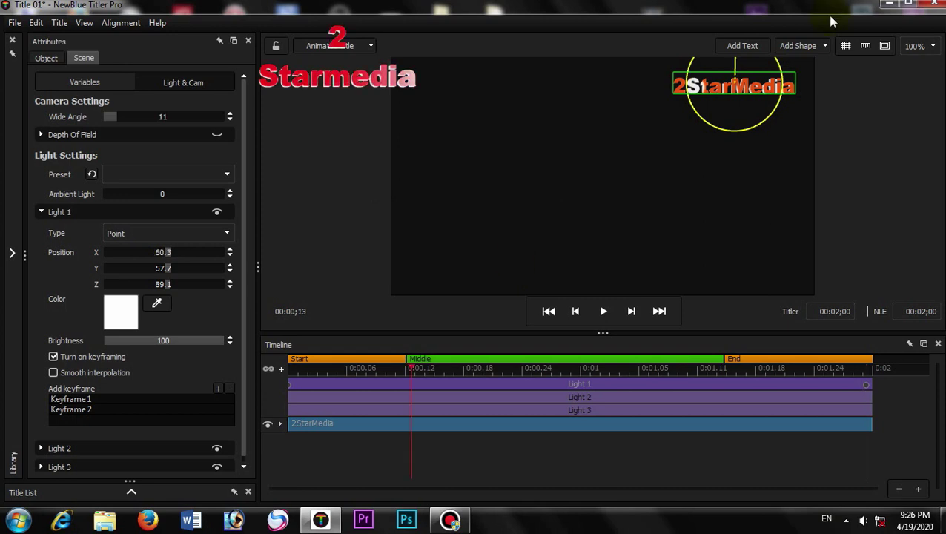
# Switch to the refreshed desktop, play the exported logo video full screen in KMPlayer, and close the player
pyautogui.click(887, 5)
pyautogui.rightClick(576, 94)
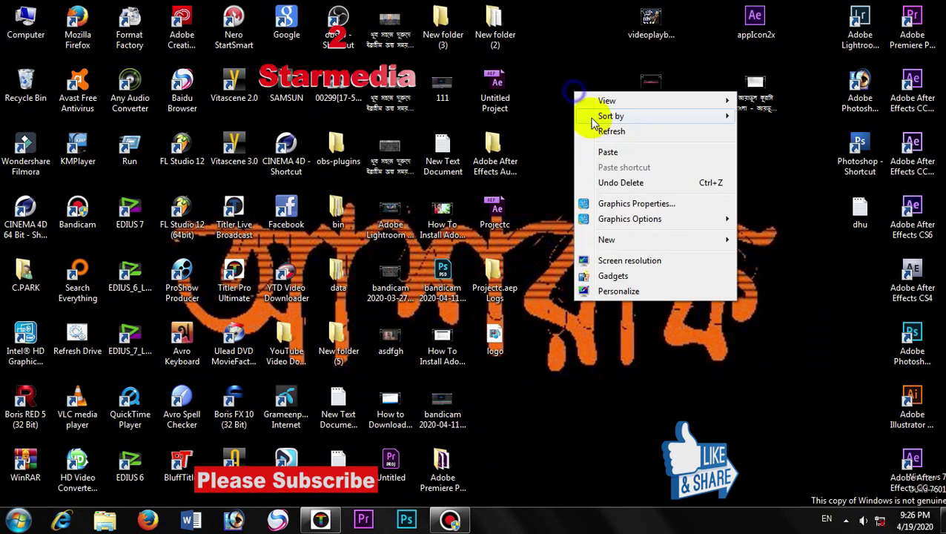
pyautogui.click(601, 131)
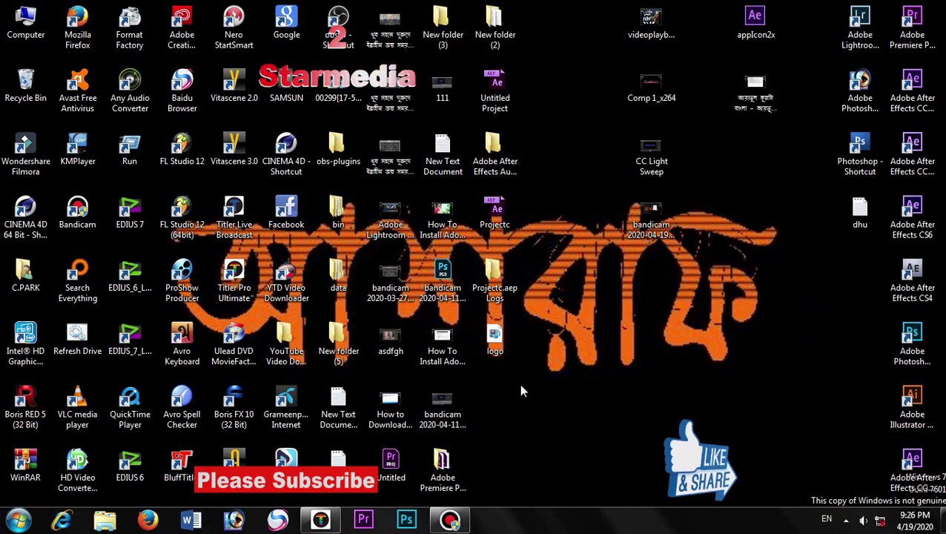
pyautogui.rightClick(503, 337)
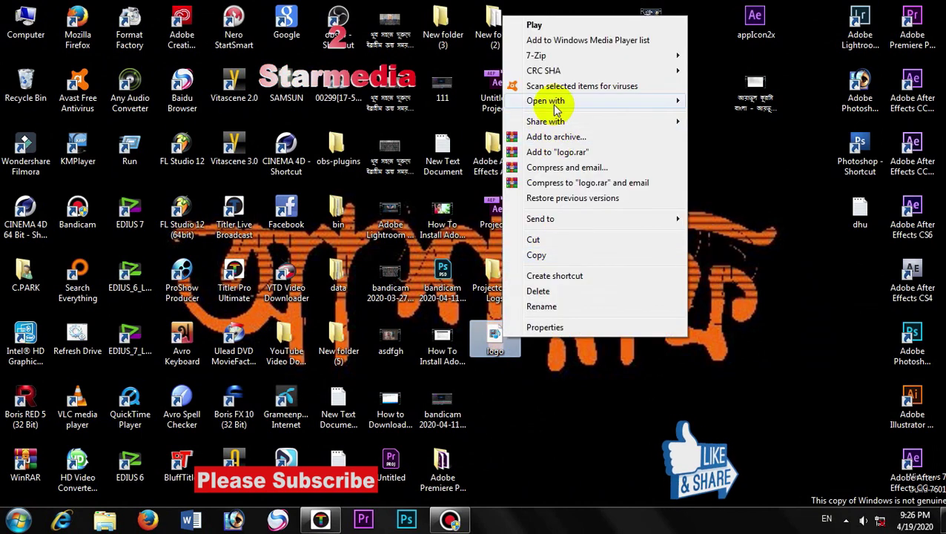
pyautogui.moveTo(545, 101)
pyautogui.click(714, 162)
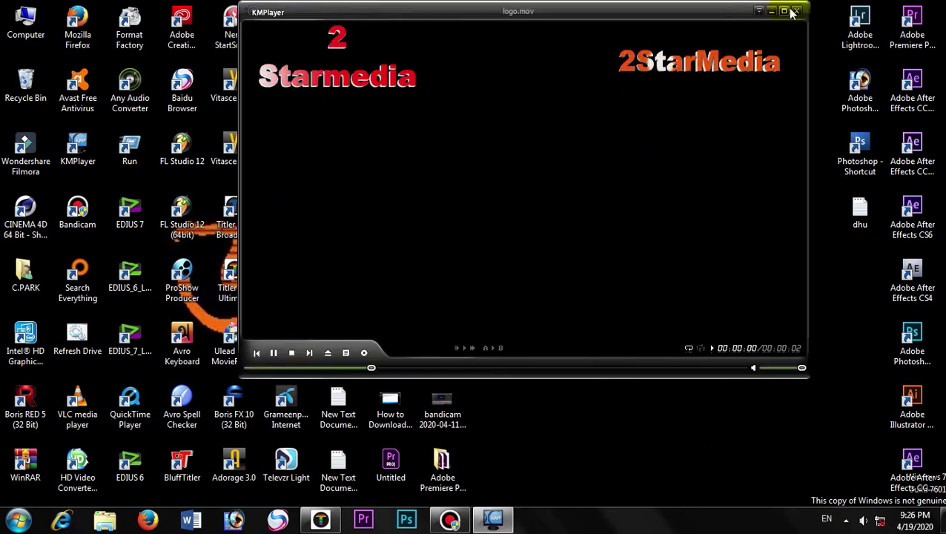
pyautogui.click(789, 12)
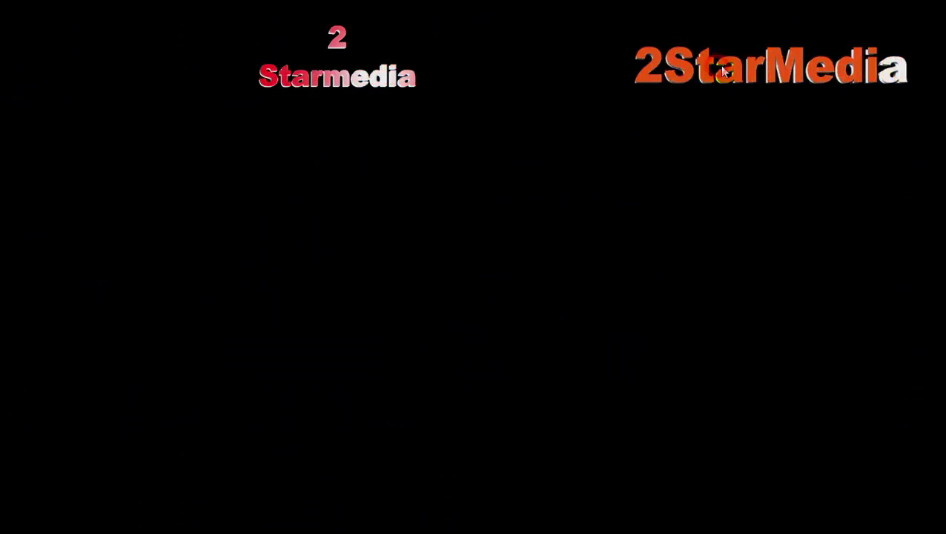
pyautogui.click(936, 14)
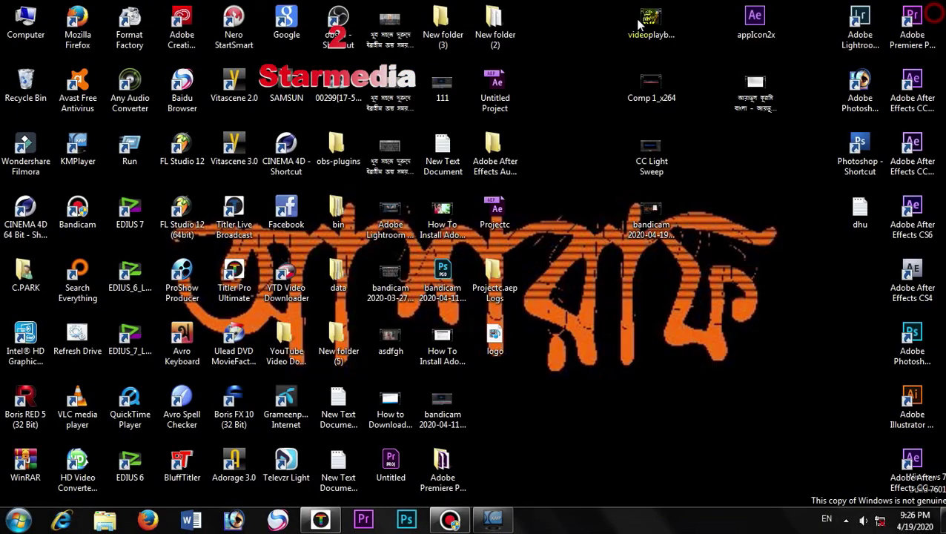
# Open EDIUS 6 and create a new project named Untitled10 with the HD 1920x1080 50i 16:9 8bit preset
pyautogui.doubleClick(132, 465)
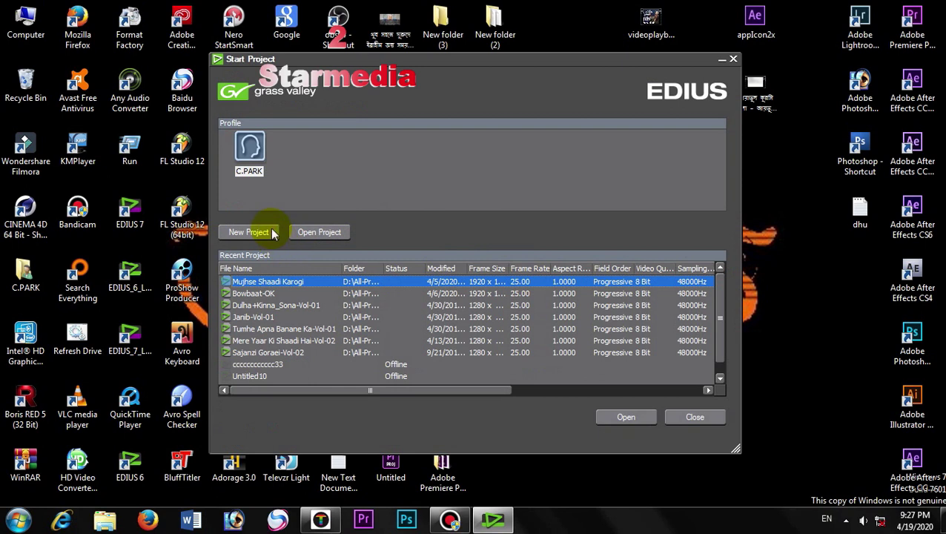
pyautogui.click(271, 233)
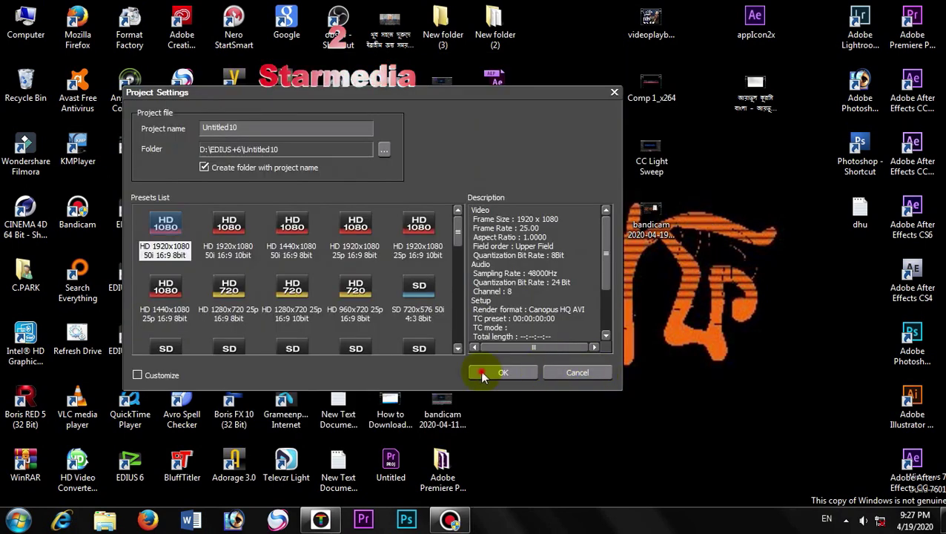
pyautogui.click(486, 372)
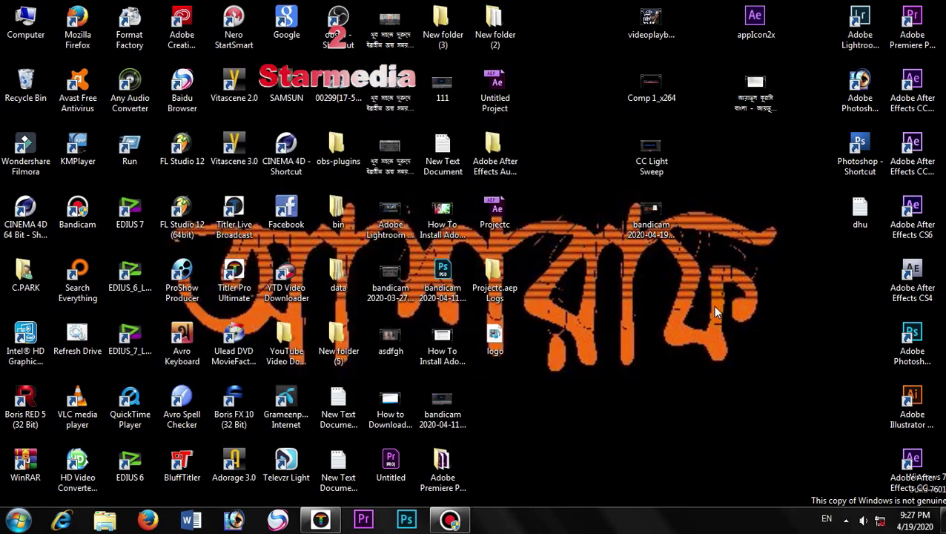
pyautogui.click(560, 301)
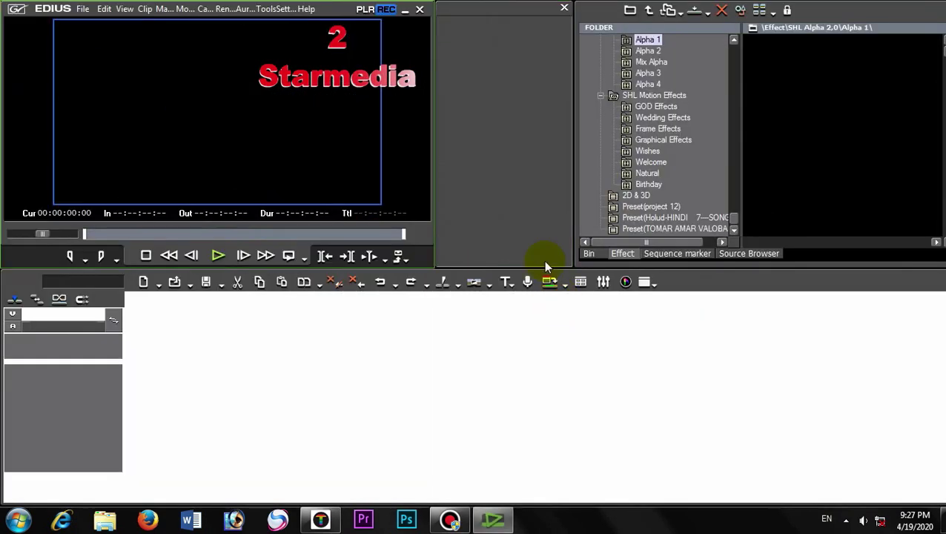
# Import the MVI_9438 clip from the 100CANON folder on drive H into the bin and place it at the start of track 1 VA
pyautogui.click(591, 255)
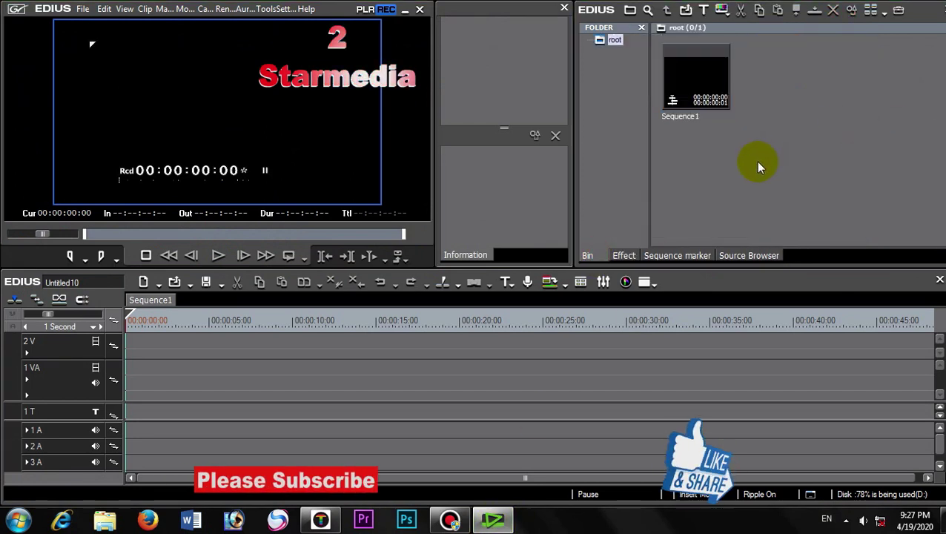
pyautogui.doubleClick(756, 161)
pyautogui.click(560, 185)
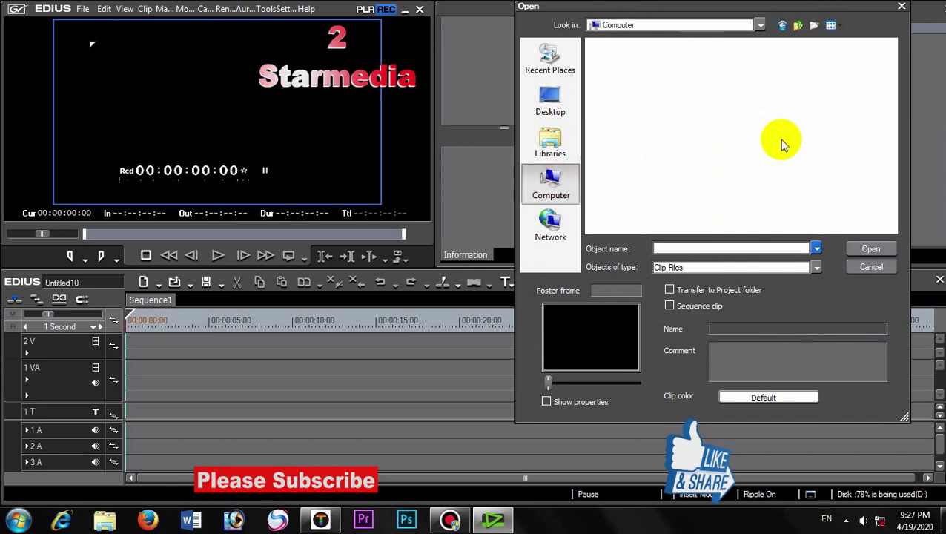
pyautogui.doubleClick(669, 212)
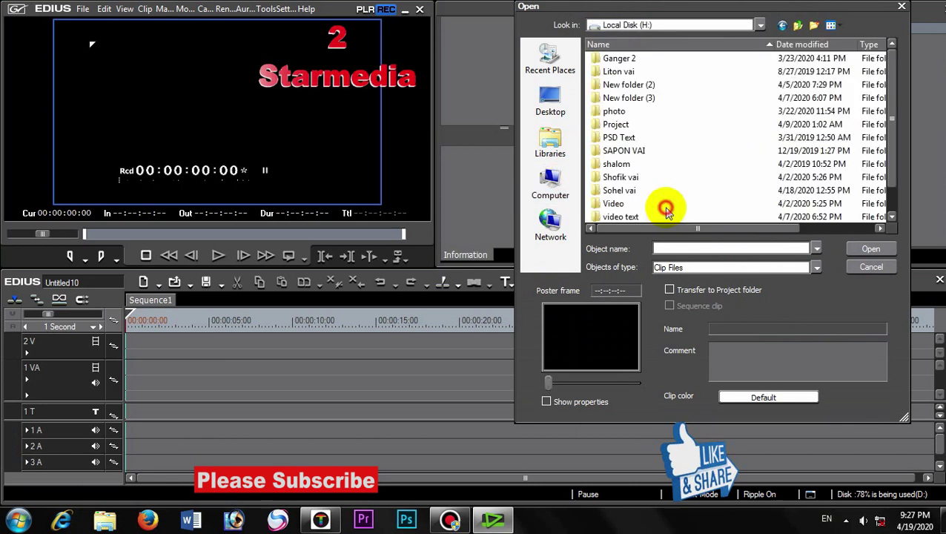
pyautogui.doubleClick(614, 59)
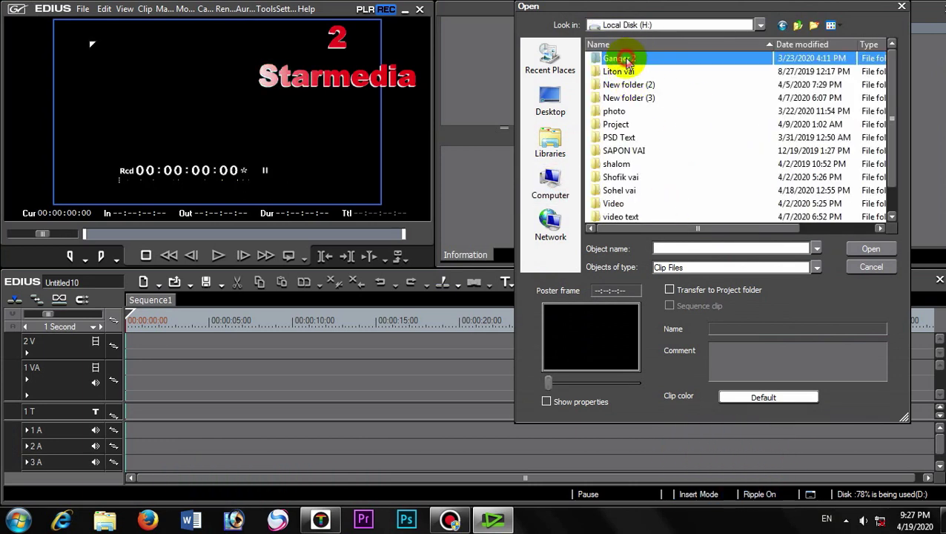
pyautogui.doubleClick(619, 59)
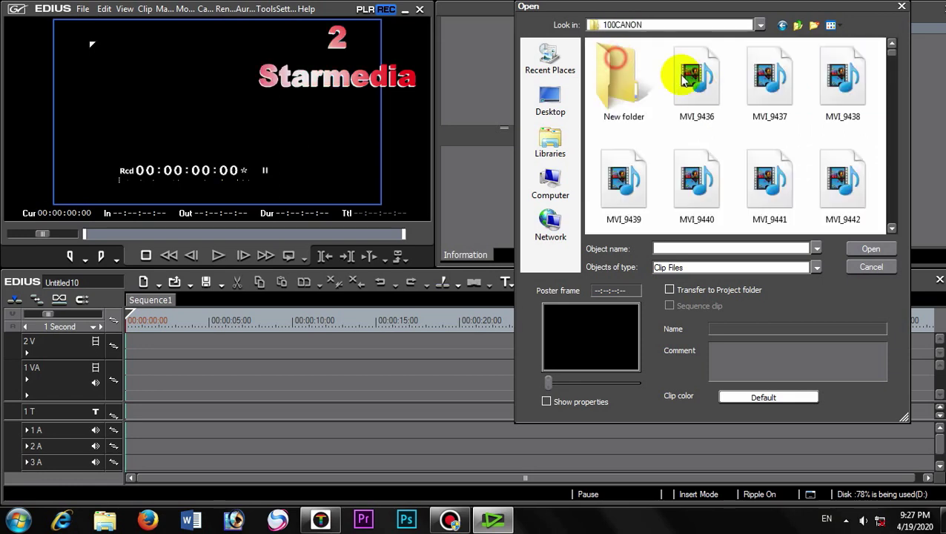
pyautogui.click(828, 87)
pyautogui.click(870, 252)
pyautogui.moveTo(370, 318); pyautogui.dragTo(130, 371)
# Place the exported logo video from the desktop on track 2V above the MVI_9438 clip and preview the frame full screen
pyautogui.moveTo(144, 319)
pyautogui.mouseDown()
pyautogui.moveTo(206, 332)
pyautogui.moveTo(157, 327)
pyautogui.mouseUp()
pyautogui.click(493, 519)
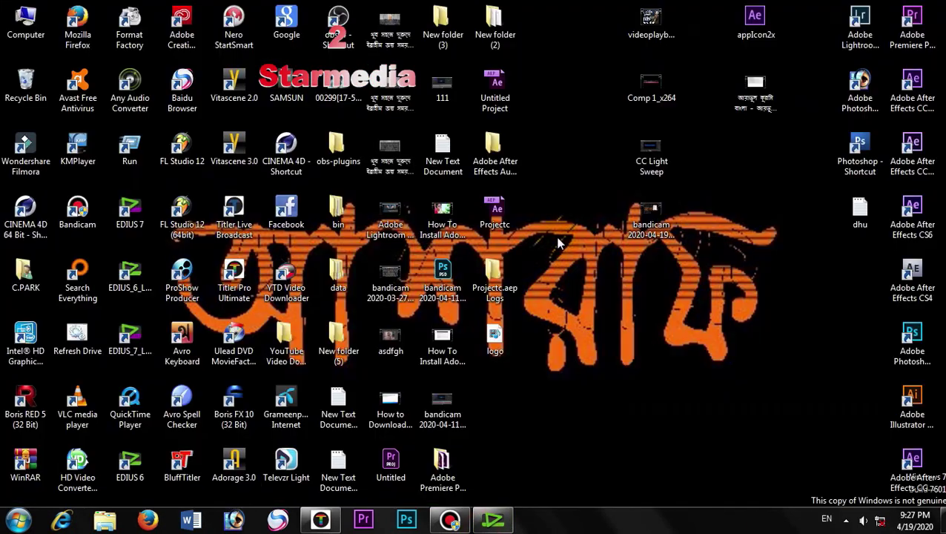
pyautogui.click(494, 519)
pyautogui.moveTo(235, 355); pyautogui.dragTo(168, 348)
pyautogui.hotkey('ctrl', 'shift', 'f')
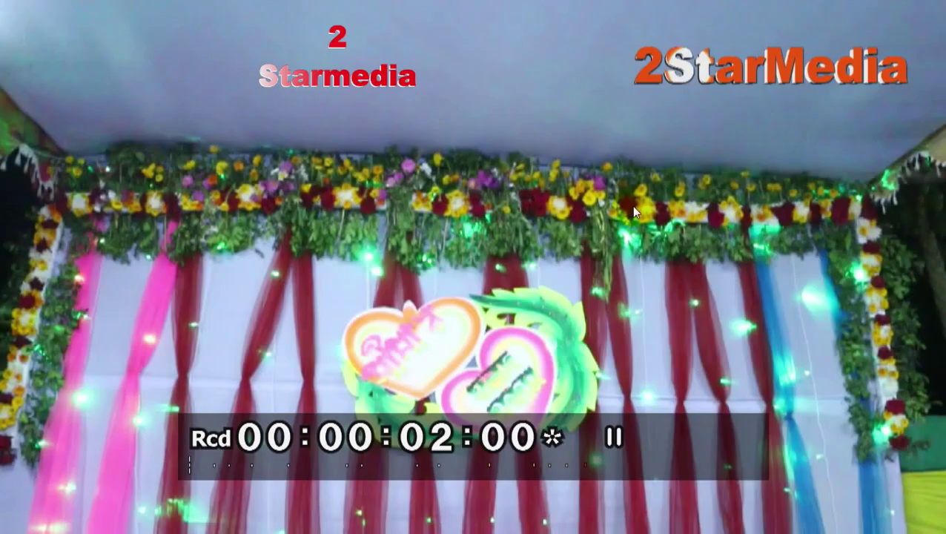
pyautogui.press('Escape')
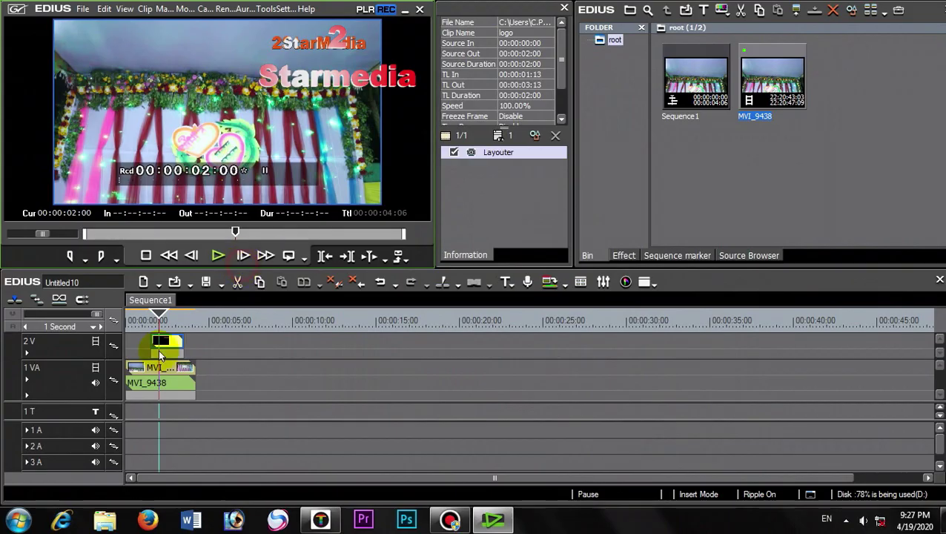
# Scale the logo clip to about 80% in the Layouter, move it to about X 12.25%, Y -12.17%, and check the frame
pyautogui.click(524, 159)
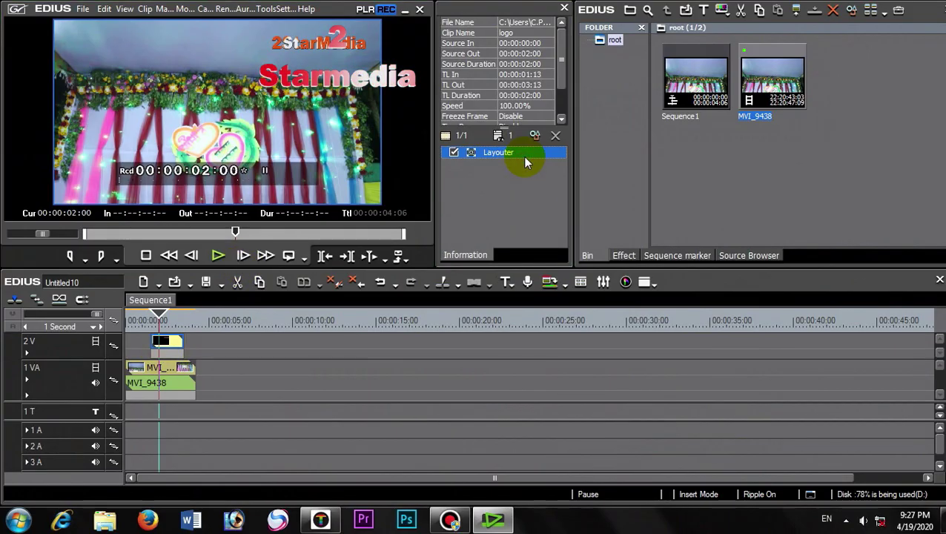
pyautogui.doubleClick(524, 160)
pyautogui.moveTo(513, 108); pyautogui.dragTo(537, 99)
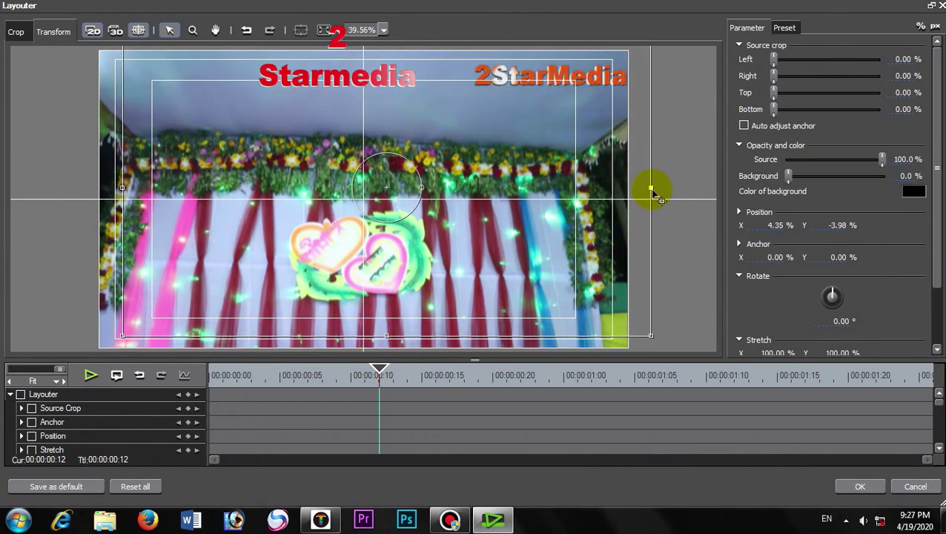
pyautogui.moveTo(651, 189); pyautogui.dragTo(584, 131)
pyautogui.click(858, 488)
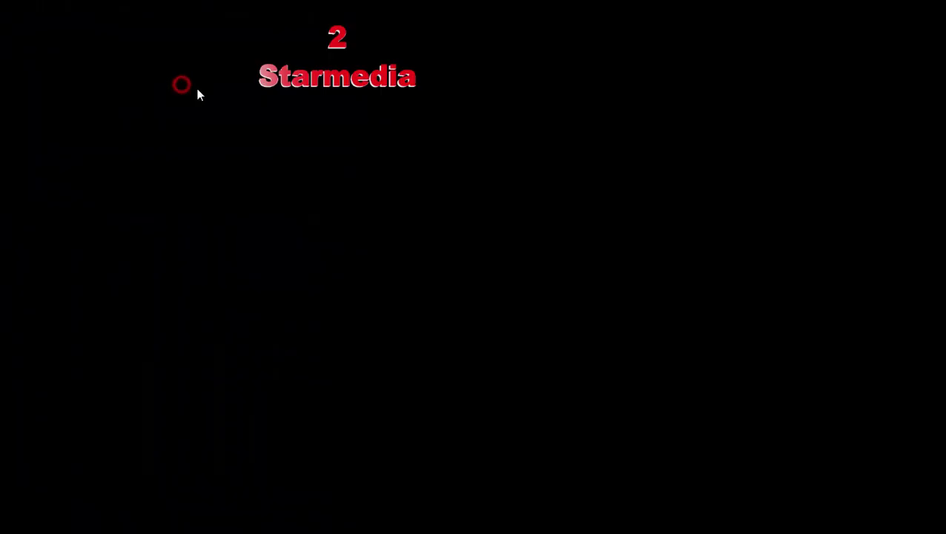
pyautogui.click(650, 92)
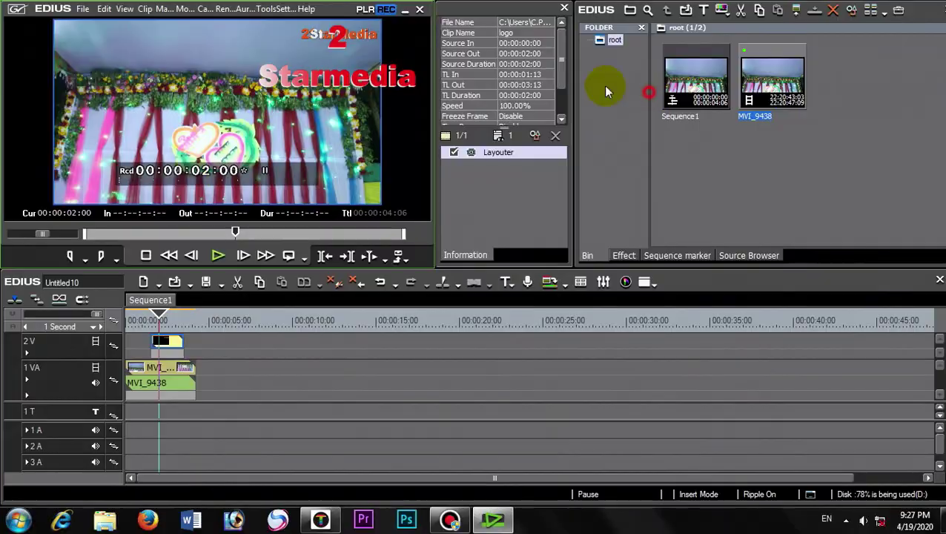
# Reposition the logo in the Layouter slightly inward from the frame's right edge, to about X 8.82%, Y -11.70%
pyautogui.click(508, 154)
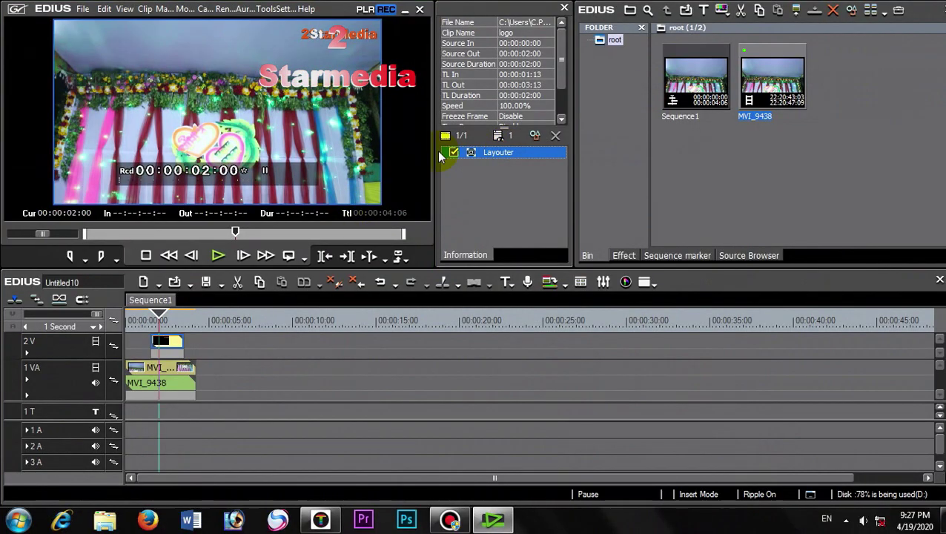
pyautogui.doubleClick(512, 152)
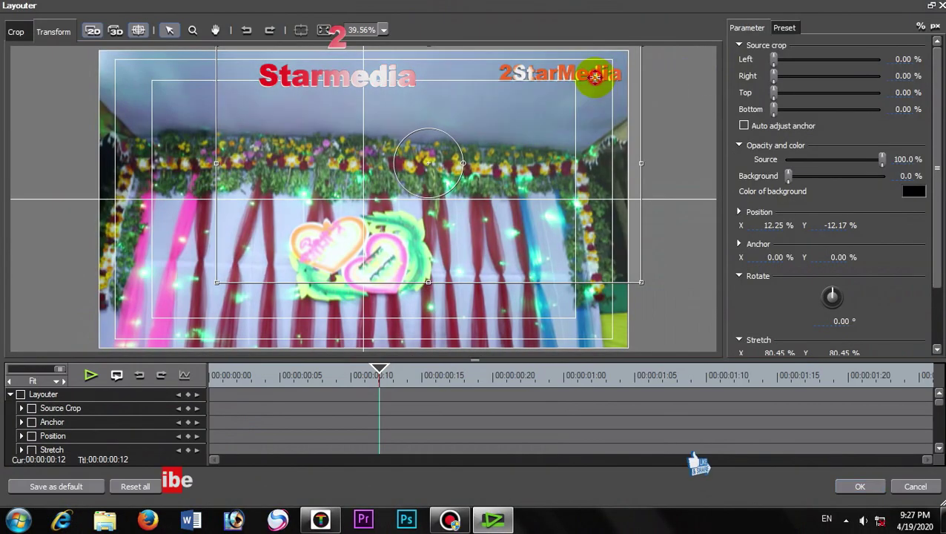
pyautogui.moveTo(595, 76); pyautogui.dragTo(575, 77)
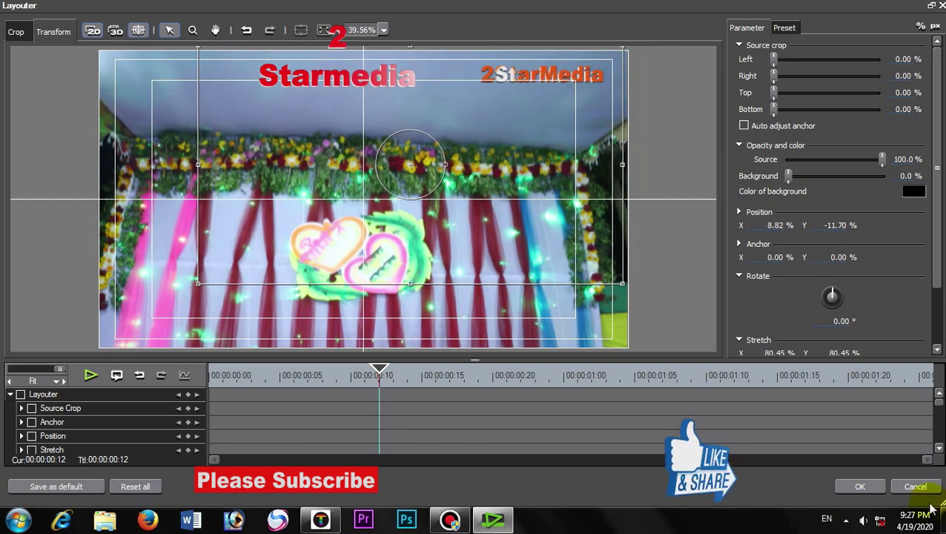
pyautogui.click(855, 489)
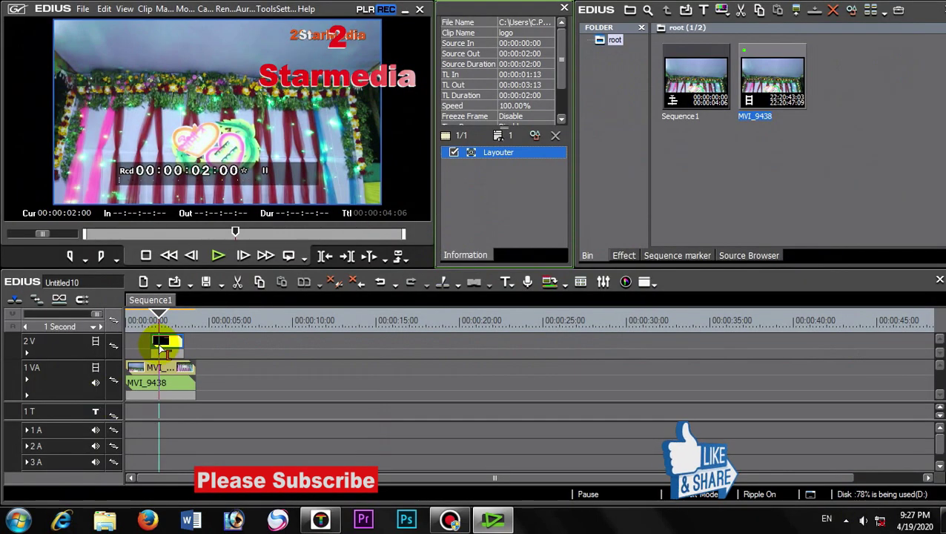
# Move the logo clip to the start of track 2V and play the sequence from the beginning
pyautogui.moveTo(163, 347); pyautogui.dragTo(138, 345)
pyautogui.click(152, 318)
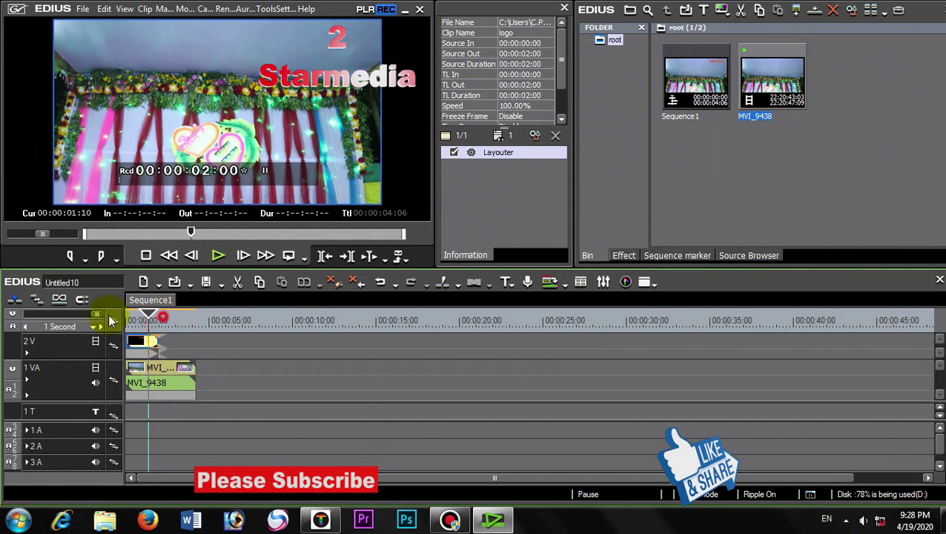
pyautogui.click(128, 320)
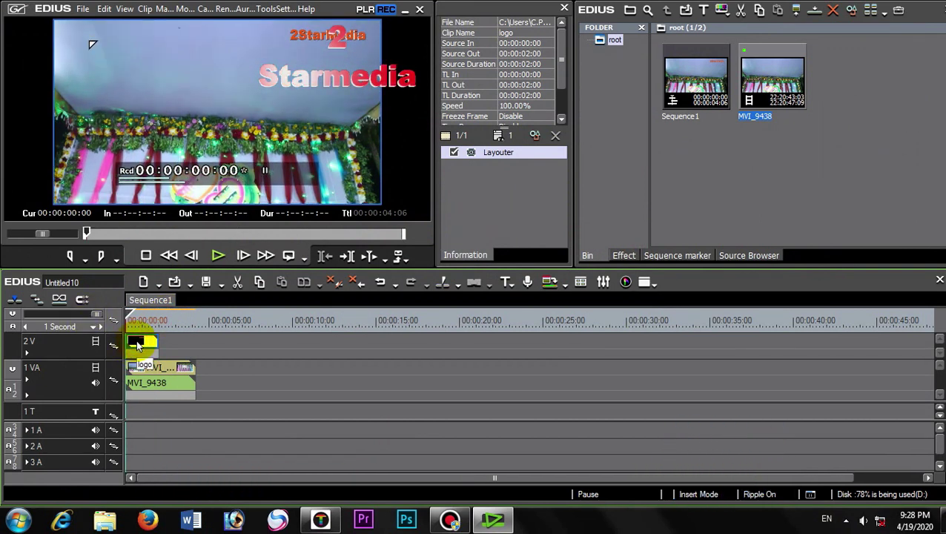
pyautogui.press('space')
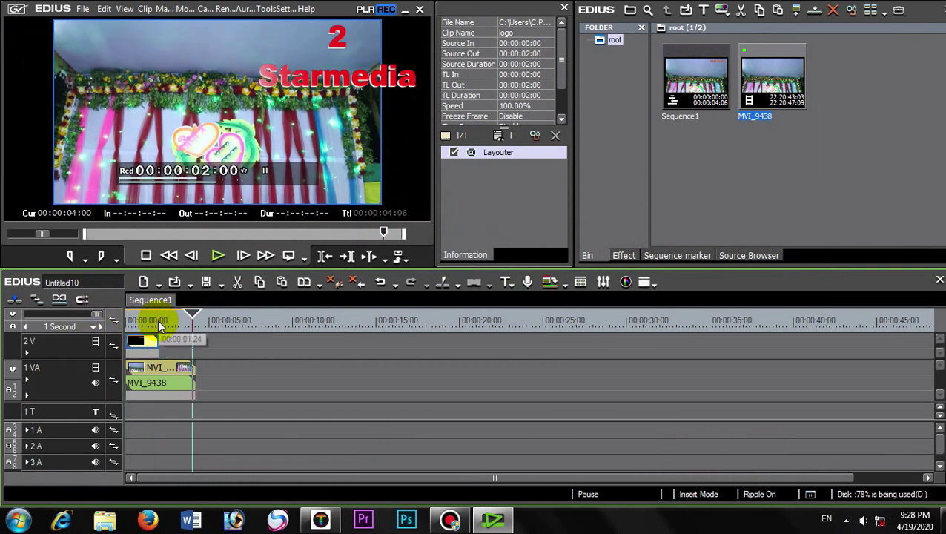
# Return to the sequence start, watch the logo over the footage full screen, and stop playback
pyautogui.moveTo(193, 312); pyautogui.dragTo(78, 306)
pyautogui.doubleClick(278, 132)
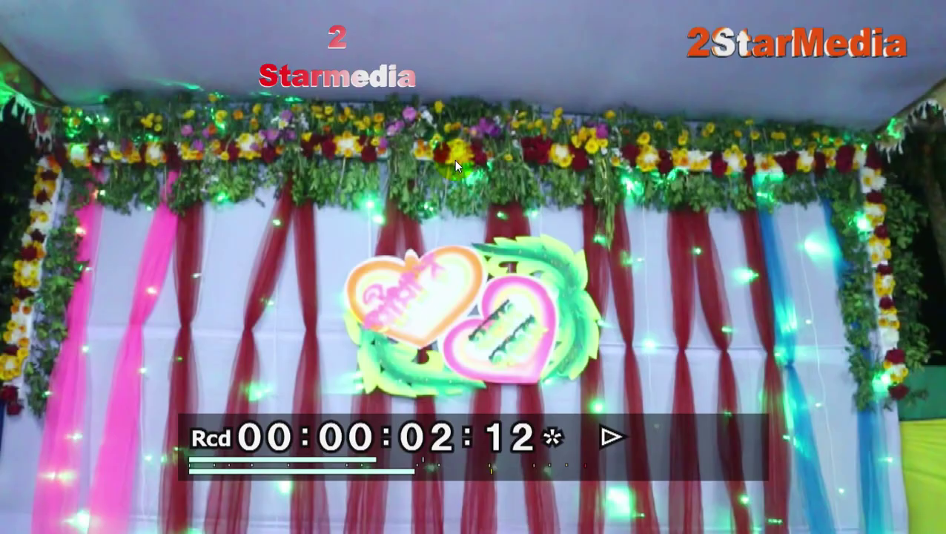
pyautogui.press('Escape')
pyautogui.press('space')
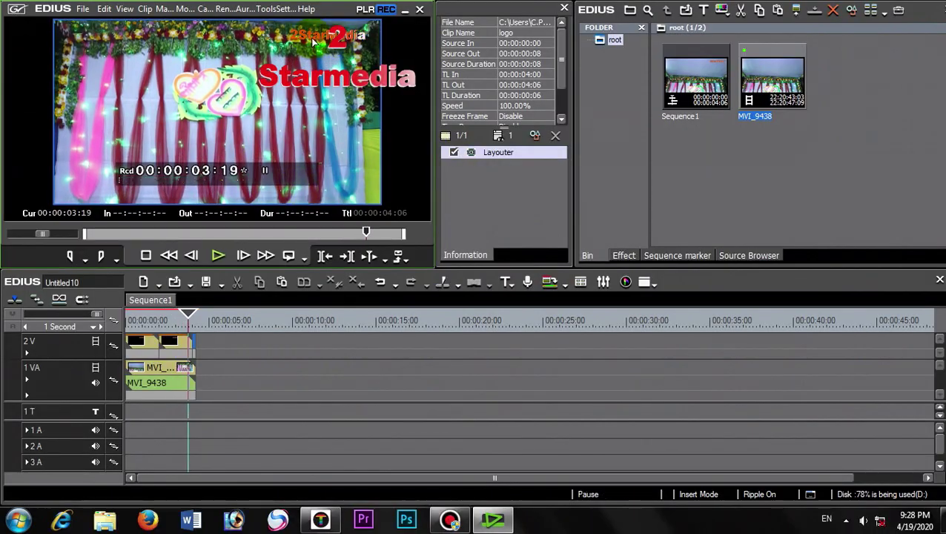
# Close EDIUS
pyautogui.click(419, 10)
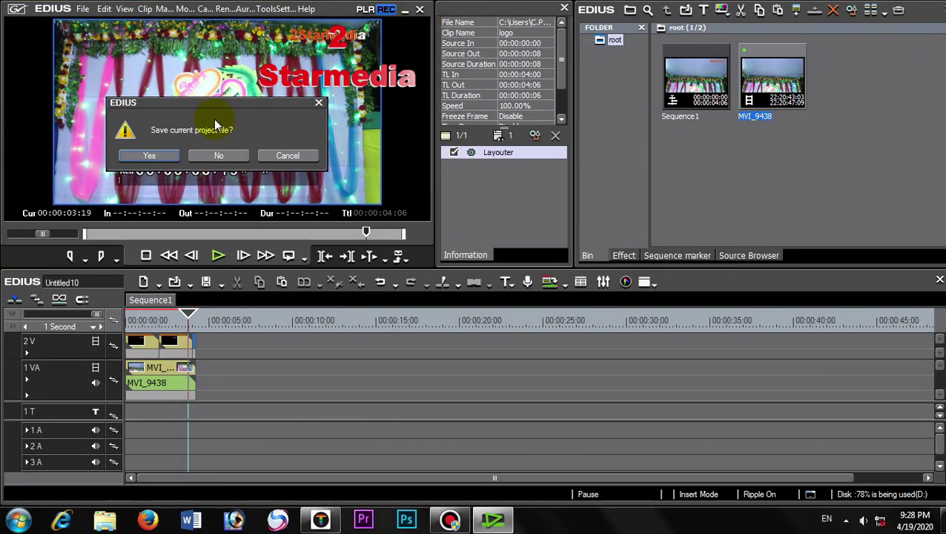